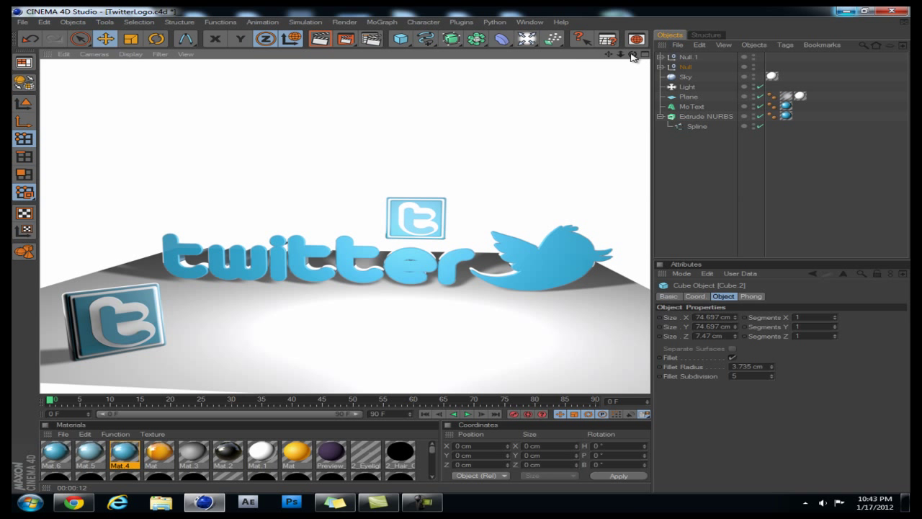
- Render the logo scene in the Perspective view from an angle showing the badge, the lettering and the bird
{"action": "left_click_drag", "start_coordinate": [632, 57], "coordinate": [565, 127]}
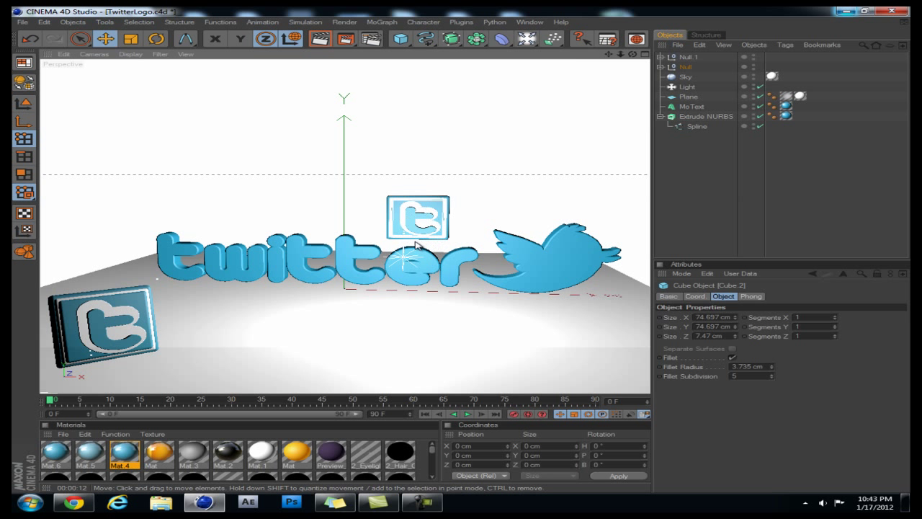
{"action": "left_click_drag", "start_coordinate": [631, 55], "coordinate": [416, 171]}
{"action": "scroll", "coordinate": [440, 225], "scroll_direction": "up", "scroll_amount": 3}
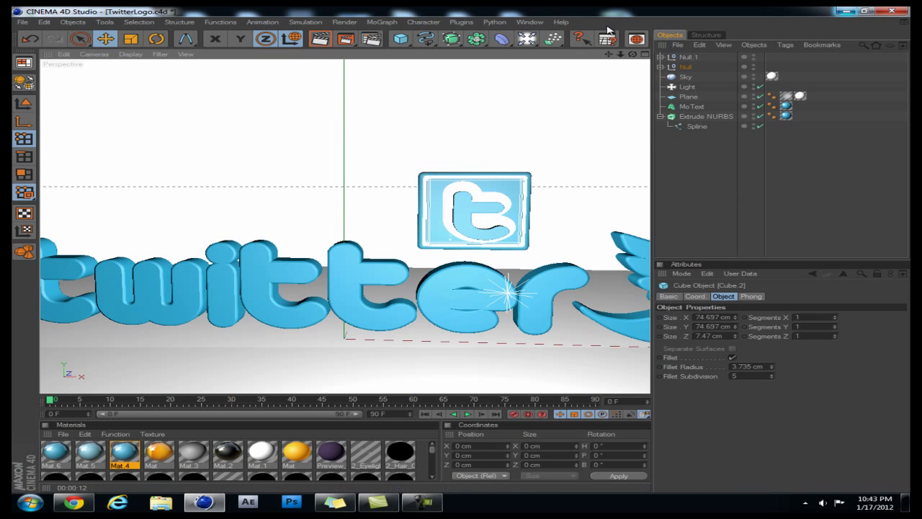
{"action": "left_click_drag", "start_coordinate": [635, 57], "coordinate": [465, 254]}
{"action": "left_click_drag", "start_coordinate": [621, 58], "coordinate": [573, 218]}
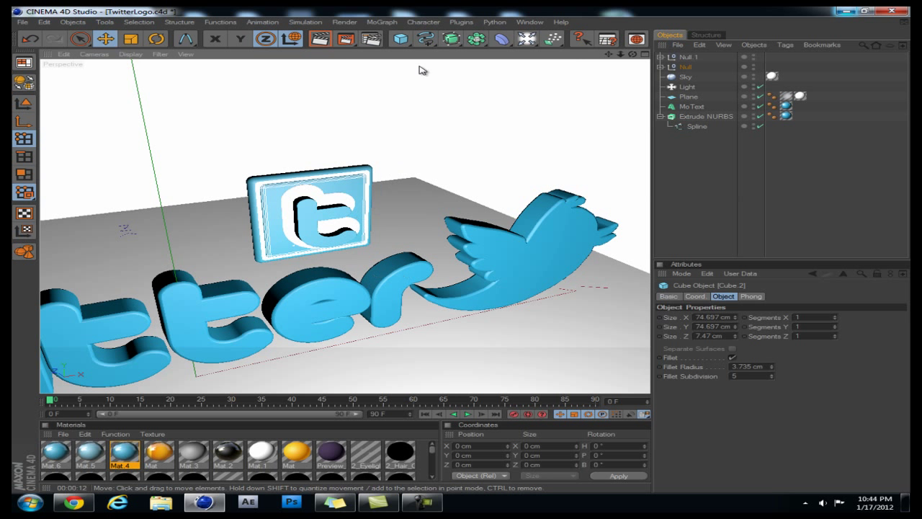
{"action": "key", "text": "ctrl+r"}
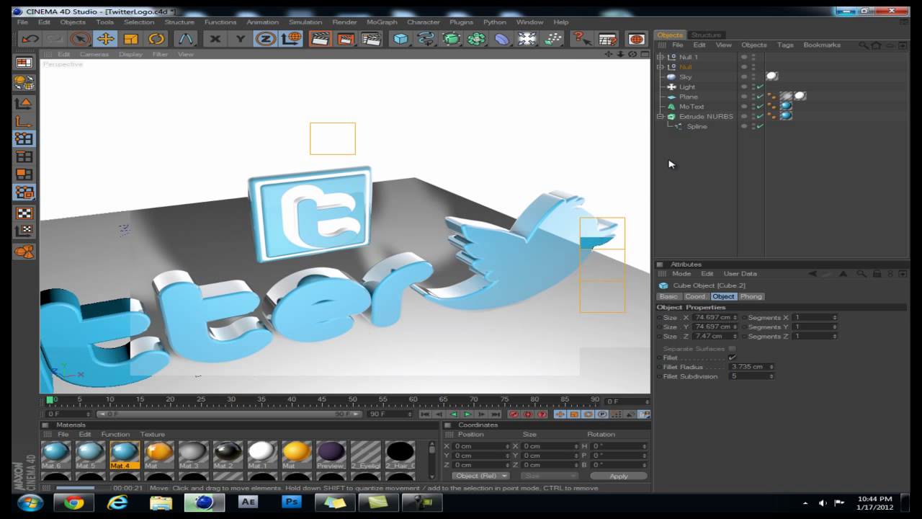
- Deselect all objects and maximize the Front view, framing the whole background image of the bird
{"action": "left_click", "coordinate": [709, 185]}
{"action": "left_click_drag", "start_coordinate": [632, 55], "coordinate": [608, 55]}
{"action": "left_click", "coordinate": [645, 54]}
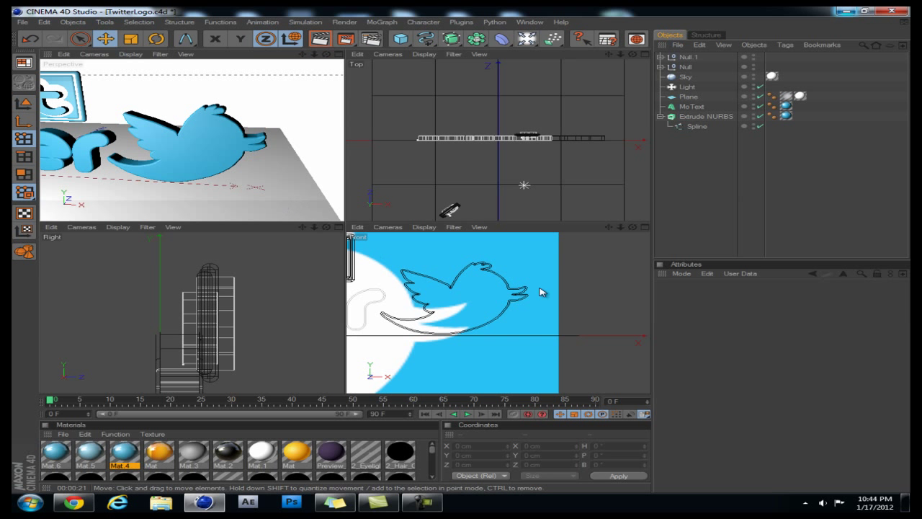
{"action": "left_click", "coordinate": [644, 227]}
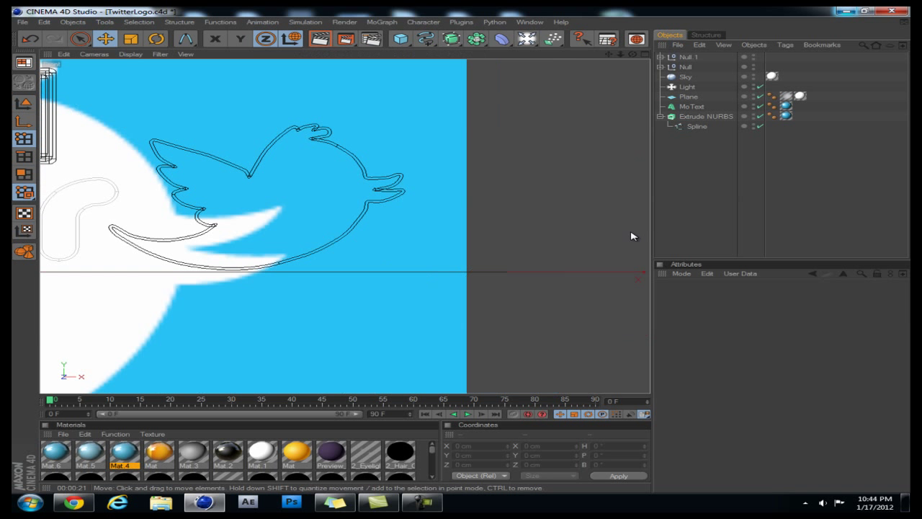
{"action": "scroll", "coordinate": [535, 179], "scroll_direction": "down", "scroll_amount": 8}
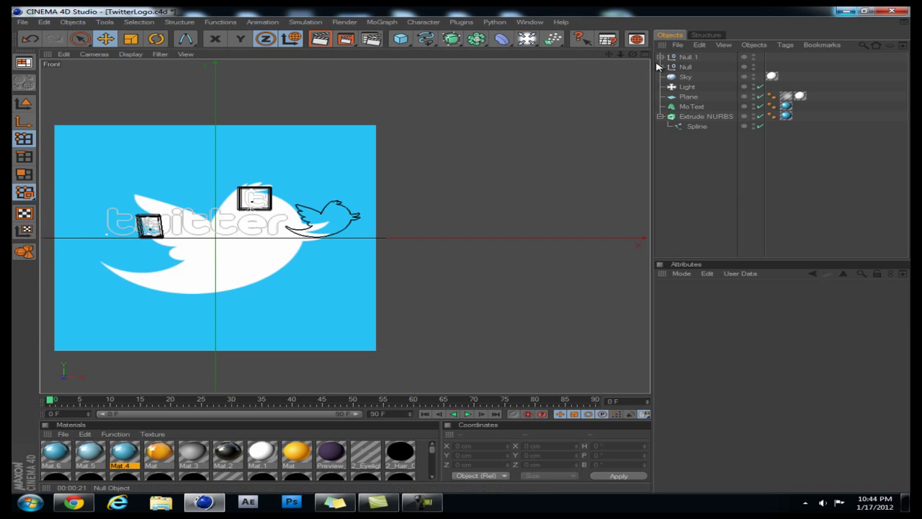
{"action": "left_click_drag", "start_coordinate": [608, 55], "coordinate": [464, 250]}
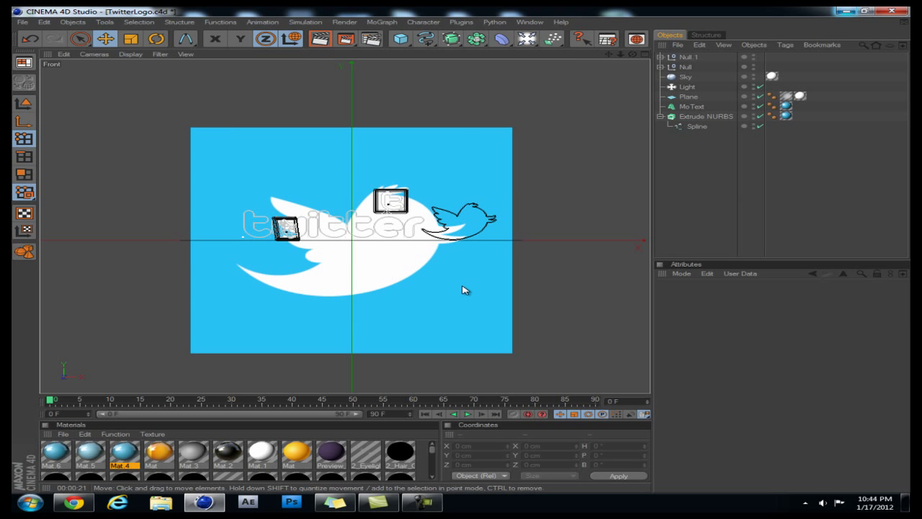
- Look up the Front viewport's background image settings and the file chooser for its image
{"action": "left_click", "coordinate": [63, 54]}
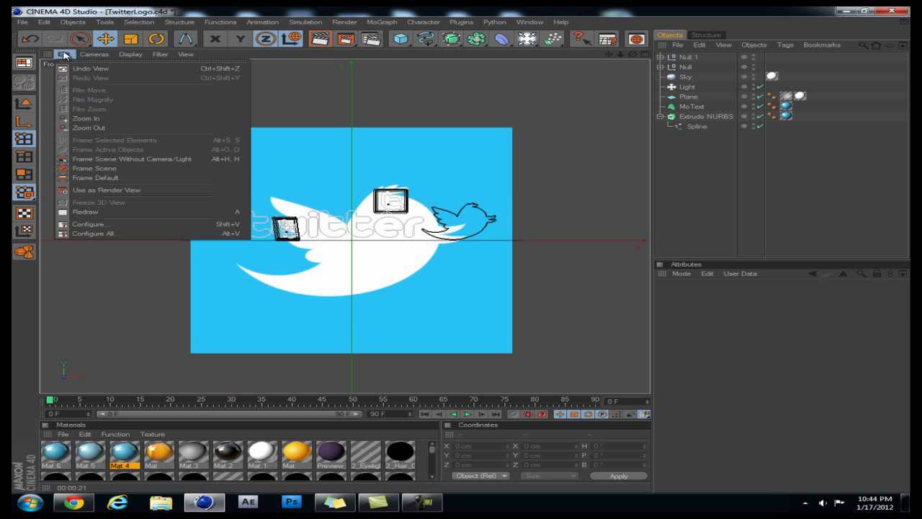
{"action": "left_click", "coordinate": [76, 224]}
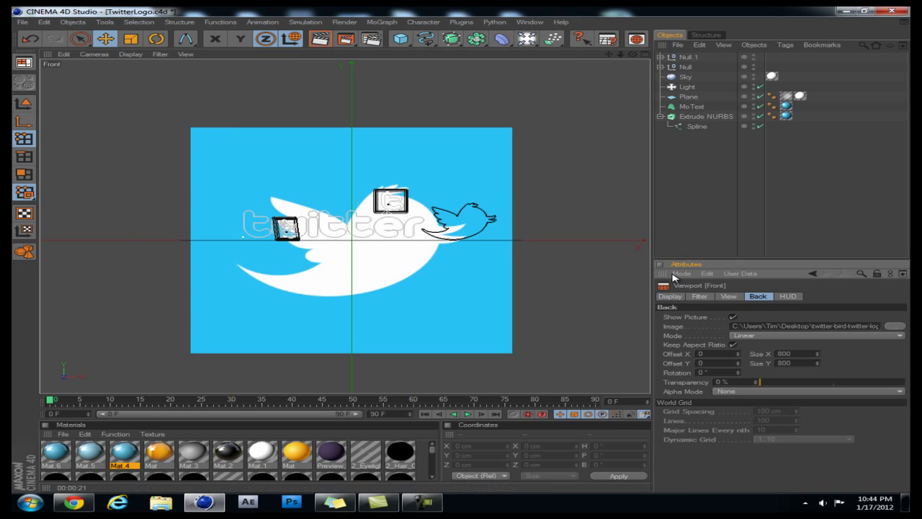
{"action": "left_click", "coordinate": [697, 296]}
{"action": "left_click", "coordinate": [757, 297]}
{"action": "left_click_drag", "start_coordinate": [671, 325], "coordinate": [843, 326]}
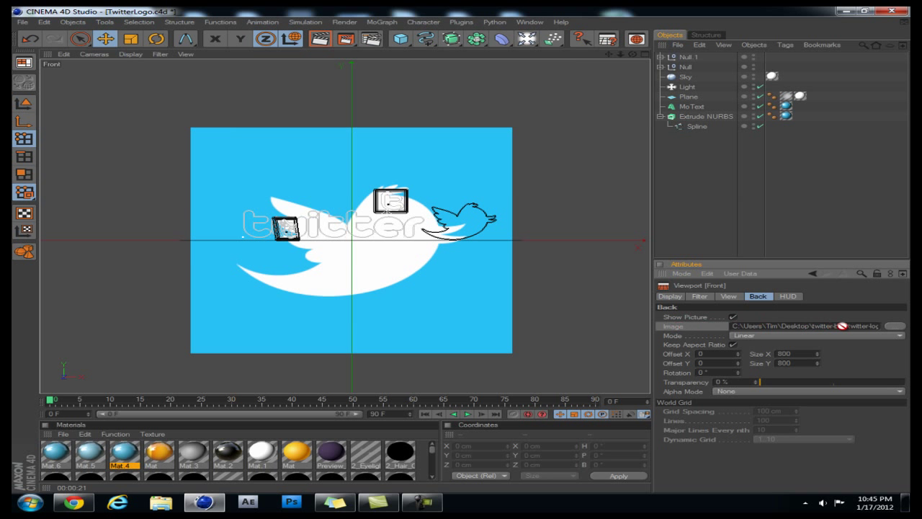
{"action": "left_click", "coordinate": [893, 327]}
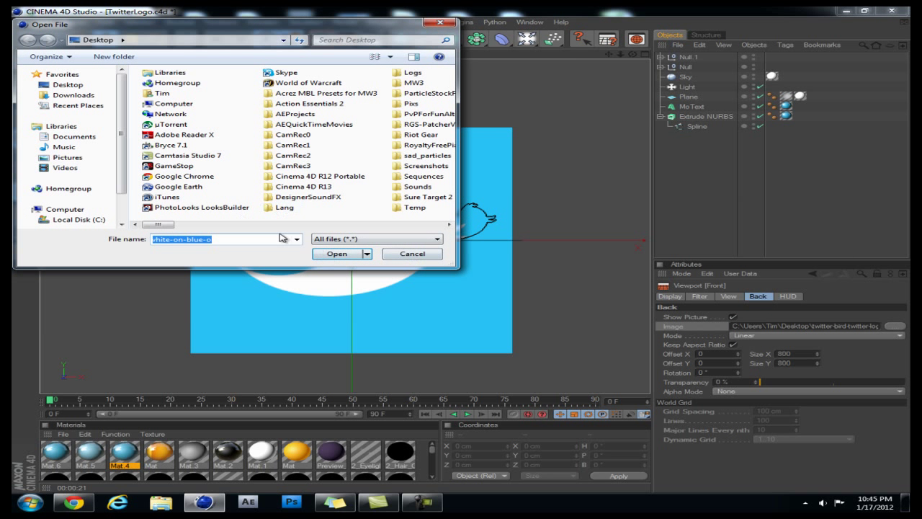
{"action": "left_click", "coordinate": [410, 252]}
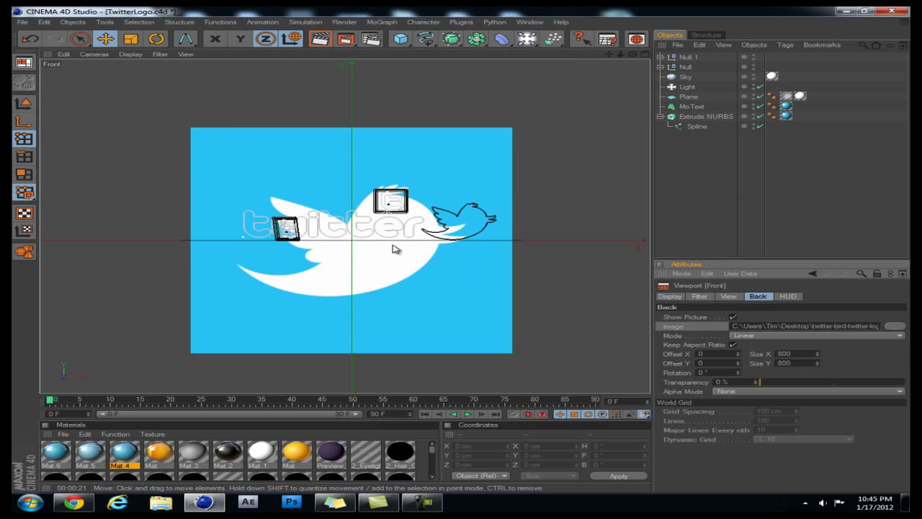
- Examine the small bird's outline spline and the Extrude NURBS object that contains it
{"action": "scroll", "coordinate": [380, 264], "scroll_direction": "up", "scroll_amount": 5}
{"action": "scroll", "coordinate": [418, 254], "scroll_direction": "down", "scroll_amount": 2}
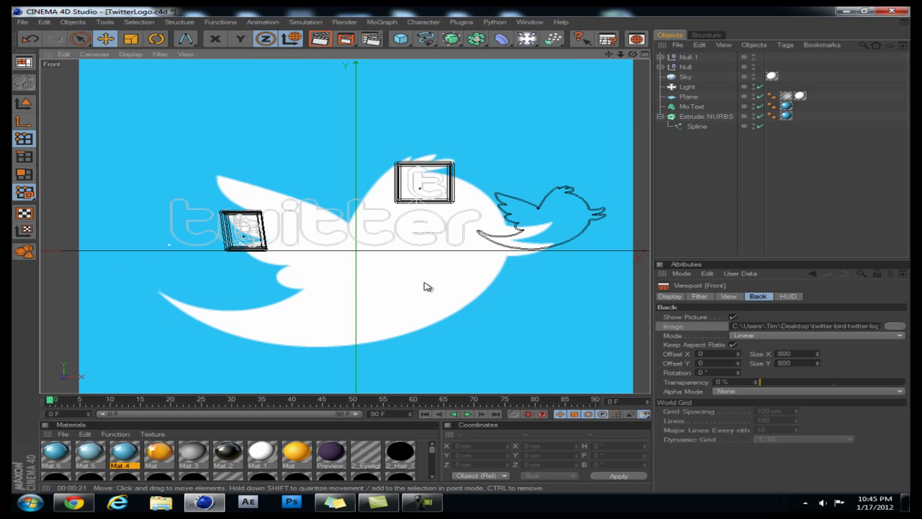
{"action": "left_click", "coordinate": [697, 127]}
{"action": "left_click", "coordinate": [699, 133]}
{"action": "left_click", "coordinate": [698, 128]}
{"action": "left_click_drag", "start_coordinate": [608, 54], "coordinate": [452, 253]}
{"action": "left_click_drag", "start_coordinate": [620, 54], "coordinate": [542, 223]}
{"action": "left_click_drag", "start_coordinate": [609, 54], "coordinate": [463, 253]}
{"action": "left_click", "coordinate": [703, 116]}
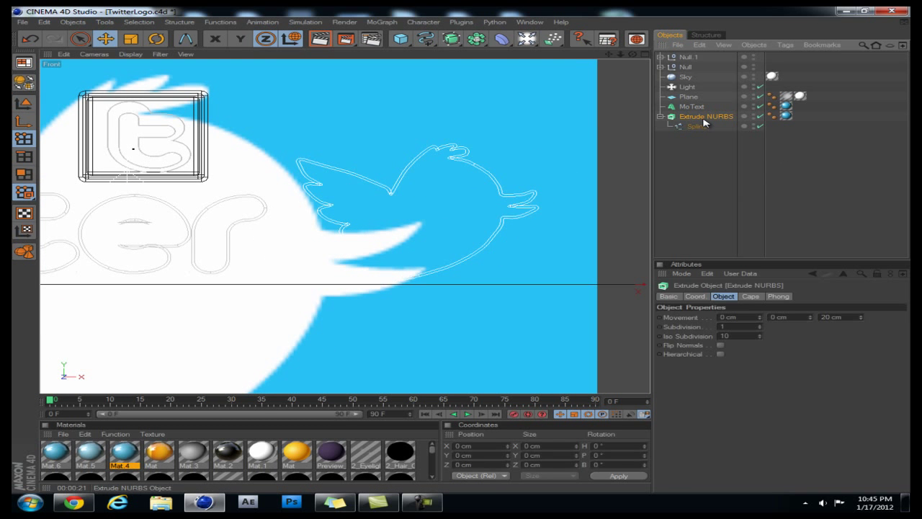
- Try changing the bird's extrusion depth in the Extrude NURBS settings while viewing it in the Perspective view
{"action": "left_click", "coordinate": [644, 54]}
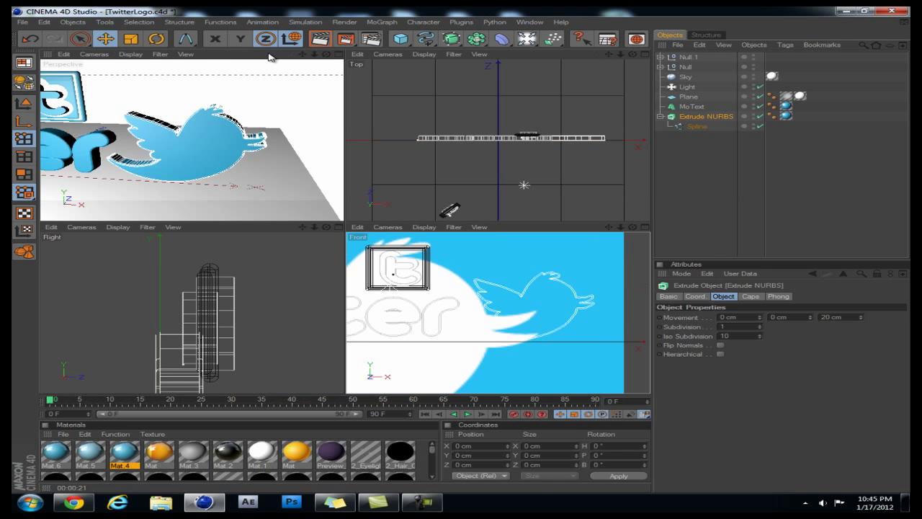
{"action": "left_click", "coordinate": [338, 55]}
{"action": "left_click_drag", "start_coordinate": [633, 54], "coordinate": [461, 254]}
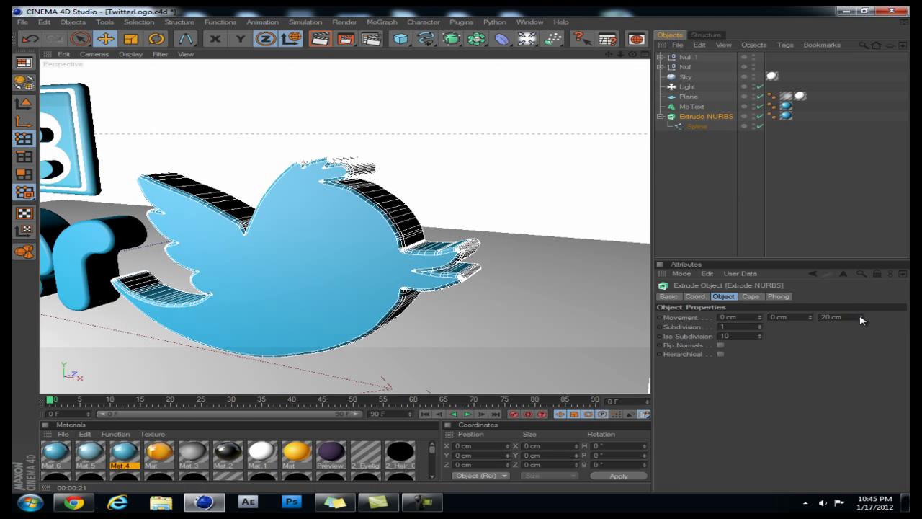
{"action": "mouse_move", "coordinate": [861, 320]}
{"action": "left_mouse_down"}
{"action": "mouse_move", "coordinate": [848, 350]}
{"action": "mouse_move", "coordinate": [862, 318]}
{"action": "left_mouse_up"}
{"action": "key", "text": "ctrl+z"}
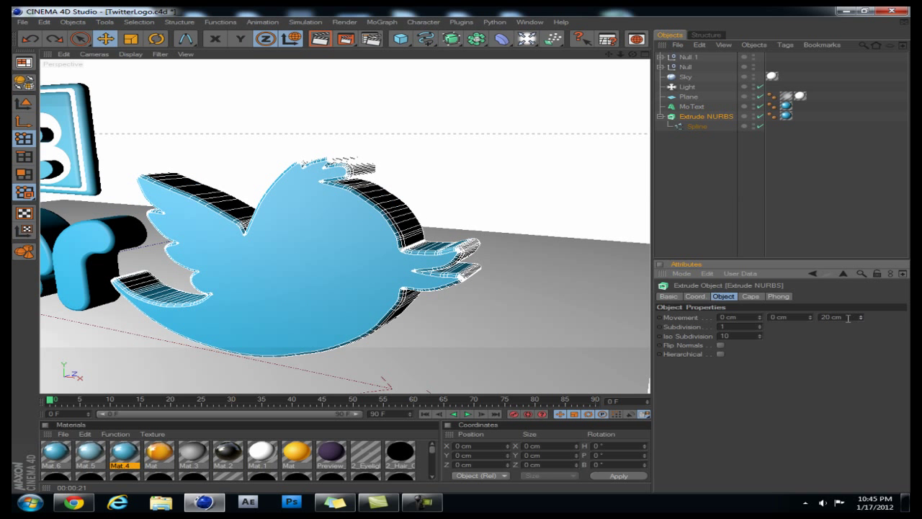
- Return to the maximized Front view and try placing a first Akima spline point on the reference bird's belly edge
{"action": "left_click", "coordinate": [644, 55]}
{"action": "left_click", "coordinate": [644, 227]}
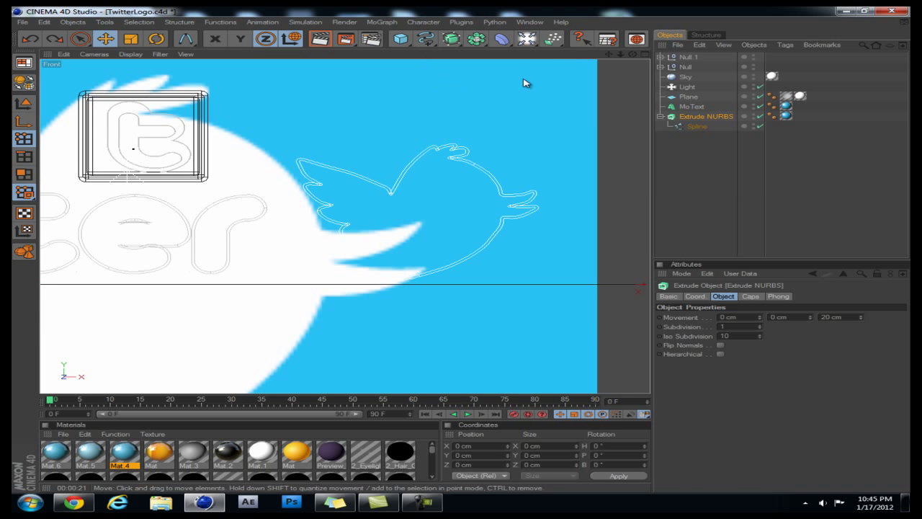
{"action": "left_click_drag", "start_coordinate": [611, 57], "coordinate": [461, 257]}
{"action": "scroll", "coordinate": [408, 191], "scroll_direction": "down", "scroll_amount": 5}
{"action": "scroll", "coordinate": [490, 112], "scroll_direction": "up", "scroll_amount": 2}
{"action": "scroll", "coordinate": [533, 87], "scroll_direction": "up", "scroll_amount": 3}
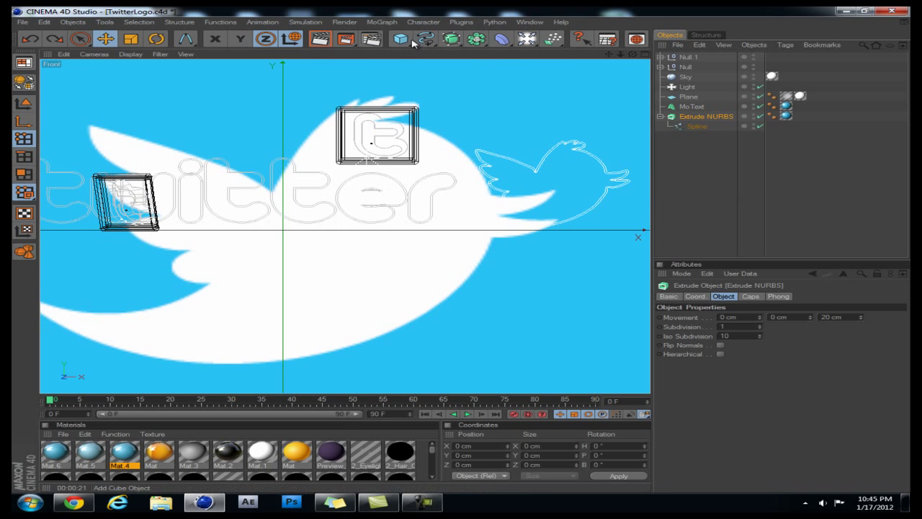
{"action": "left_click_drag", "start_coordinate": [425, 41], "coordinate": [468, 69]}
{"action": "left_click", "coordinate": [470, 68]}
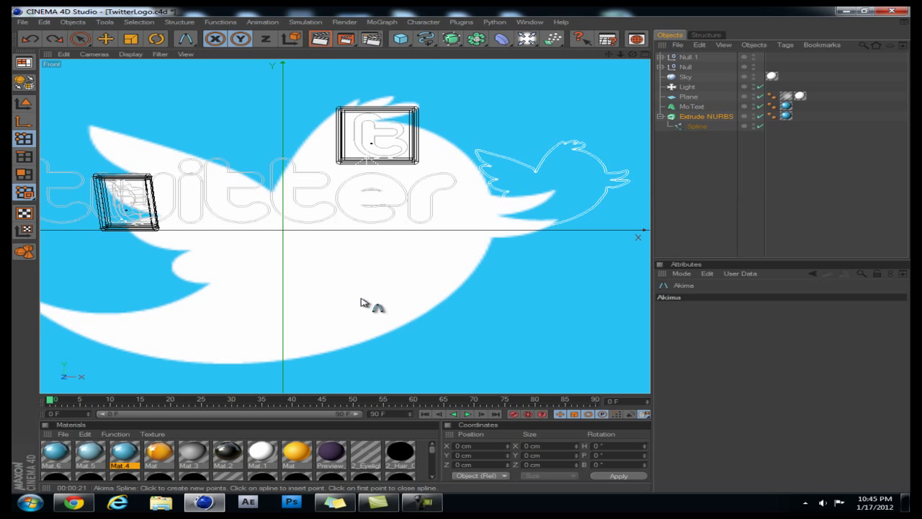
{"action": "left_click", "coordinate": [414, 319]}
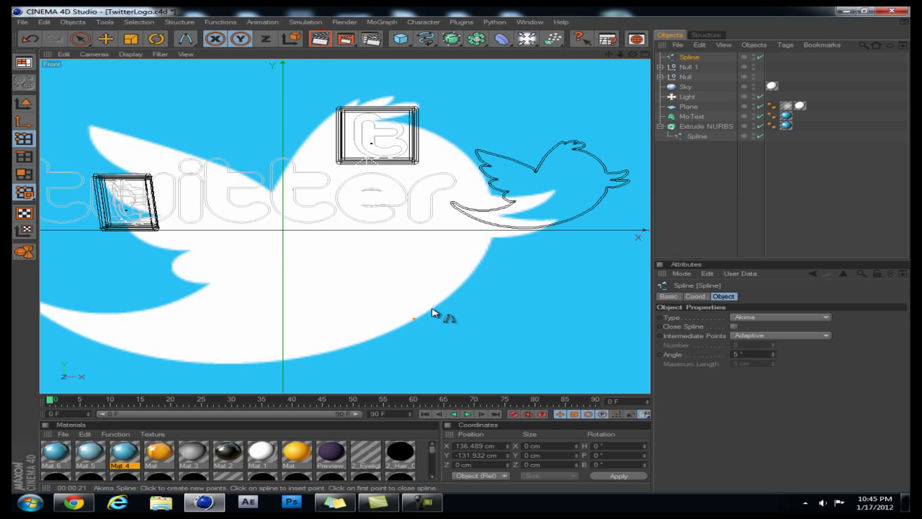
{"action": "key", "text": "ctrl+z"}
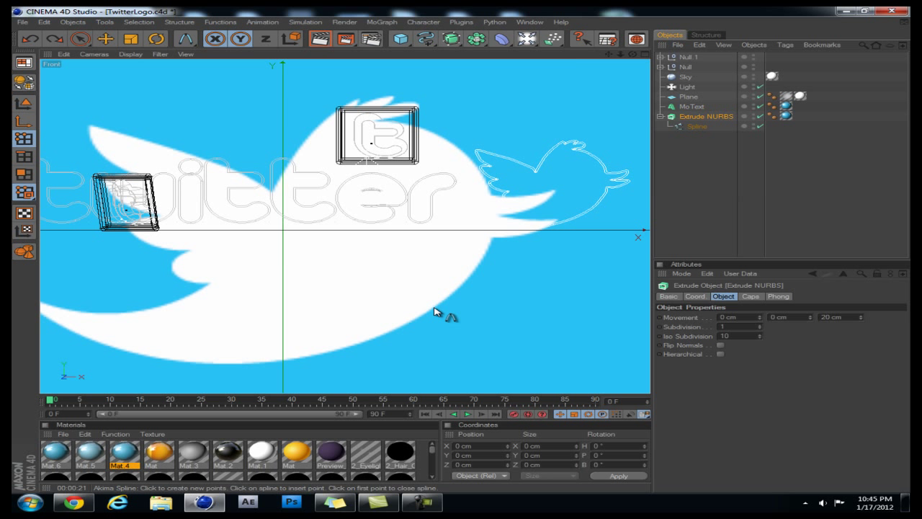
- Trace the belly edge of the white reference bird towards the tail with Akima spline points, removing the last two points
{"action": "left_click", "coordinate": [434, 307]}
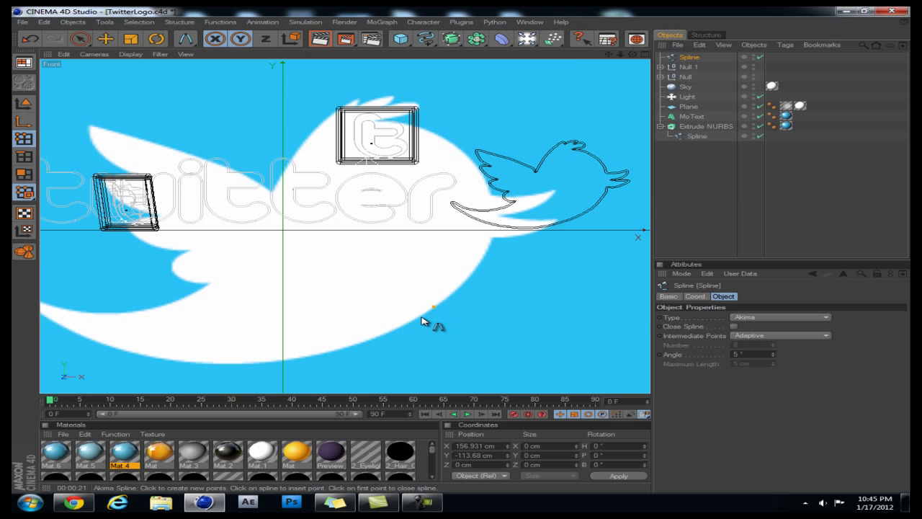
{"action": "left_click", "coordinate": [420, 315]}
{"action": "left_click", "coordinate": [405, 323]}
{"action": "left_click", "coordinate": [376, 337]}
{"action": "left_click", "coordinate": [354, 344]}
{"action": "left_click", "coordinate": [312, 355]}
{"action": "left_click", "coordinate": [269, 362]}
{"action": "left_click", "coordinate": [217, 363]}
{"action": "left_click", "coordinate": [152, 355]}
{"action": "left_click", "coordinate": [122, 350]}
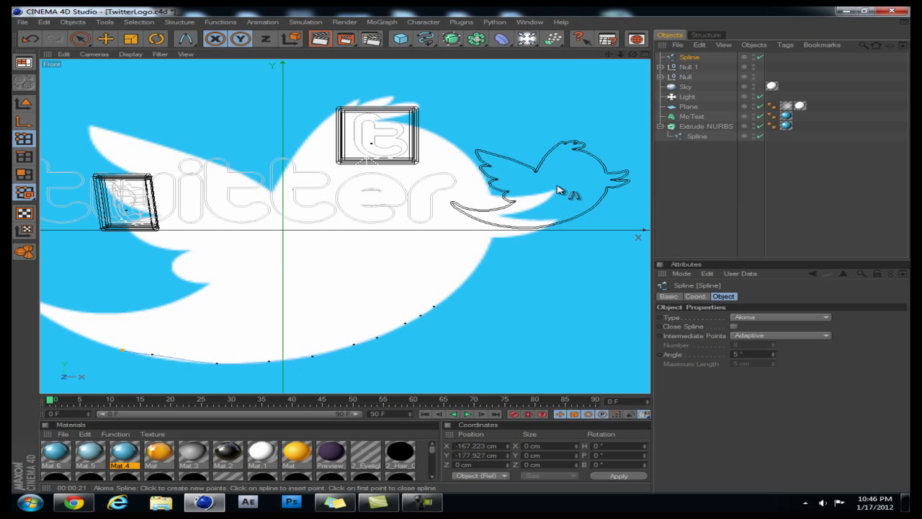
{"action": "key", "text": "ctrl+z"}
{"action": "key", "text": "ctrl+z"}
- Continue the Akima spline along the lower edge to the tail tip and back along the tail's upper edge
{"action": "left_click_drag", "start_coordinate": [611, 56], "coordinate": [387, 281]}
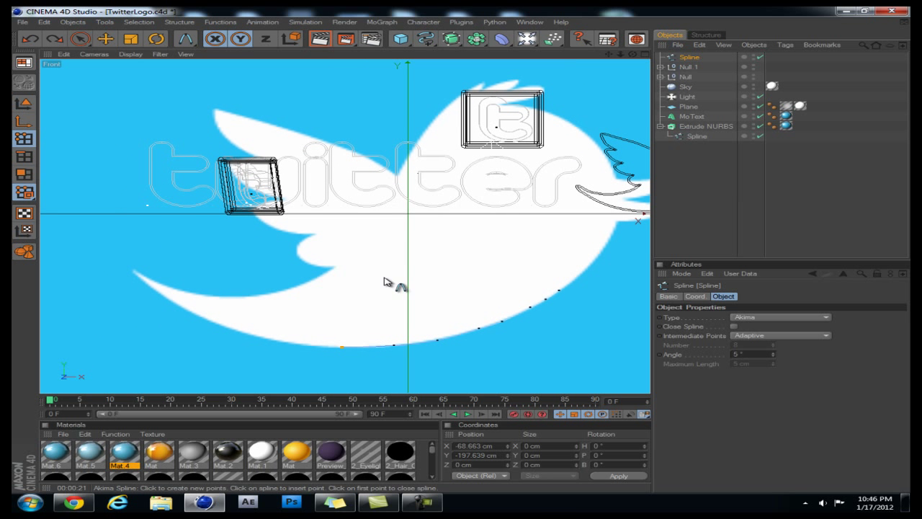
{"action": "left_click", "coordinate": [291, 342]}
{"action": "left_click", "coordinate": [246, 333]}
{"action": "left_click", "coordinate": [177, 303]}
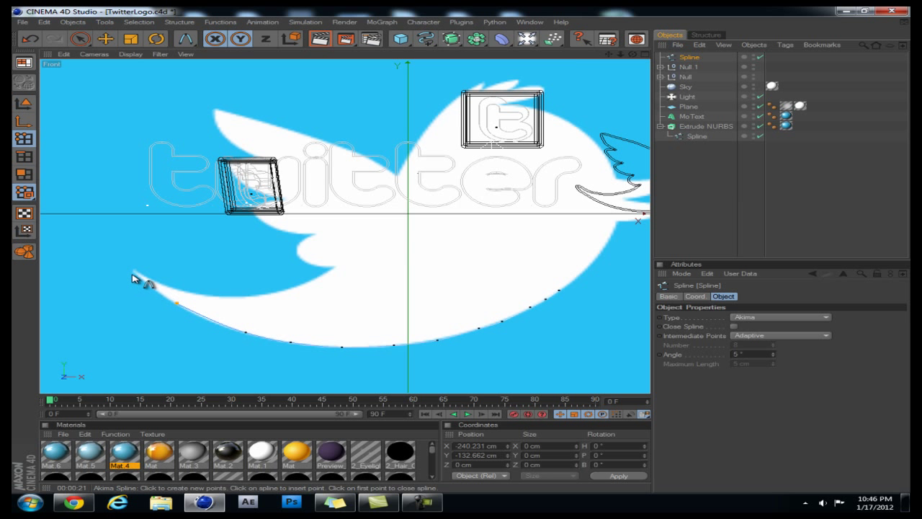
{"action": "left_click", "coordinate": [133, 273]}
{"action": "left_click", "coordinate": [219, 293]}
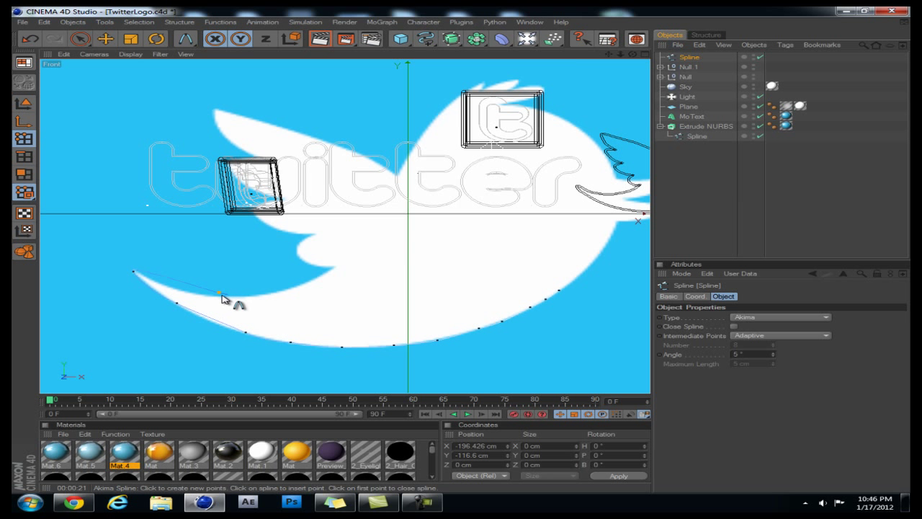
- Add rough spline points around the lower feather and across the wing and body of the reference bird
{"action": "left_click", "coordinate": [315, 282]}
{"action": "left_click", "coordinate": [316, 264]}
{"action": "left_click", "coordinate": [303, 212]}
{"action": "left_click", "coordinate": [251, 171]}
{"action": "left_click", "coordinate": [403, 135]}
{"action": "left_click", "coordinate": [476, 237]}
{"action": "left_click", "coordinate": [503, 209]}
- Undo the practice spline's points and delete the spline
{"action": "key", "text": "ctrl+z"}
{"action": "key", "text": "ctrl+z"}
{"action": "key", "text": "ctrl+z"}
{"action": "key", "text": "ctrl+z"}
{"action": "key", "text": "ctrl+z"}
{"action": "key", "text": "ctrl+z"}
{"action": "key", "text": "ctrl+z"}
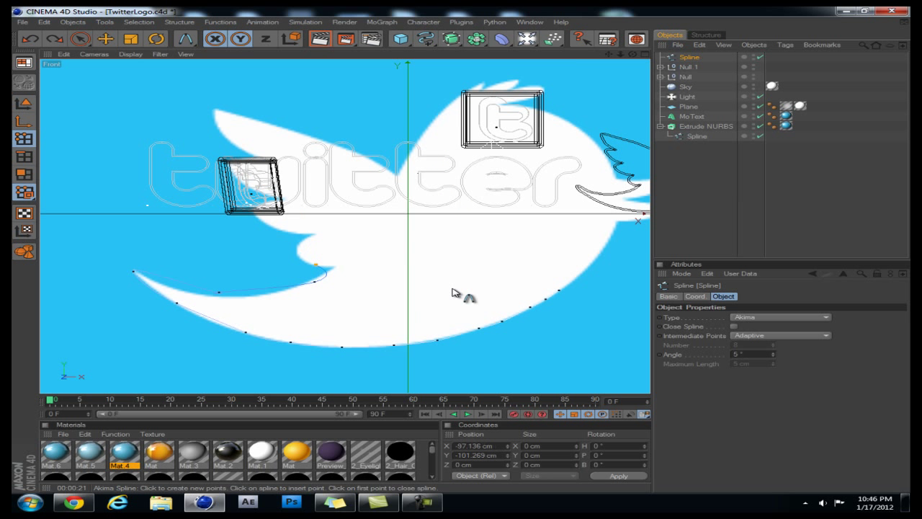
{"action": "key", "text": "ctrl+z"}
{"action": "key", "text": "ctrl+z"}
{"action": "key", "text": "ctrl+z"}
{"action": "key", "text": "ctrl+z"}
{"action": "key", "text": "ctrl+z"}
{"action": "key", "text": "Delete"}
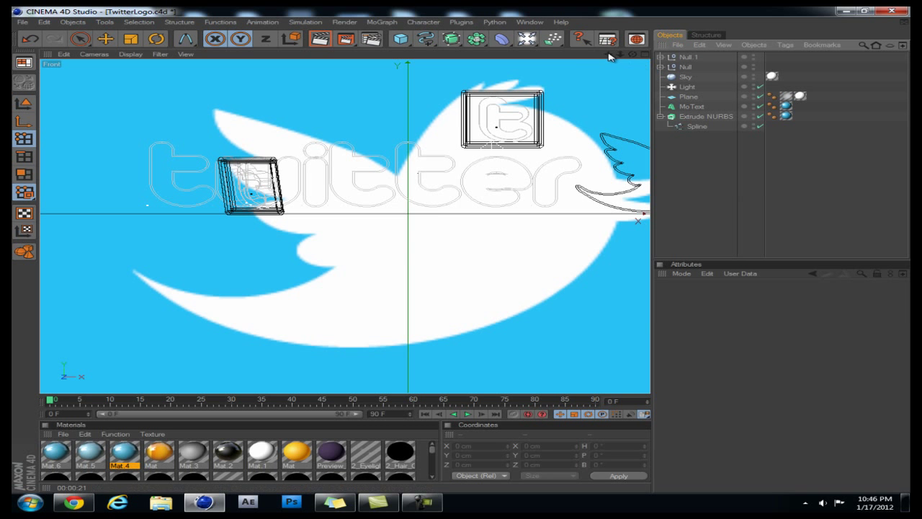
- Examine the points of the existing bird outline spline, and select its parent Extrude NURBS object
{"action": "left_click_drag", "start_coordinate": [609, 55], "coordinate": [446, 258]}
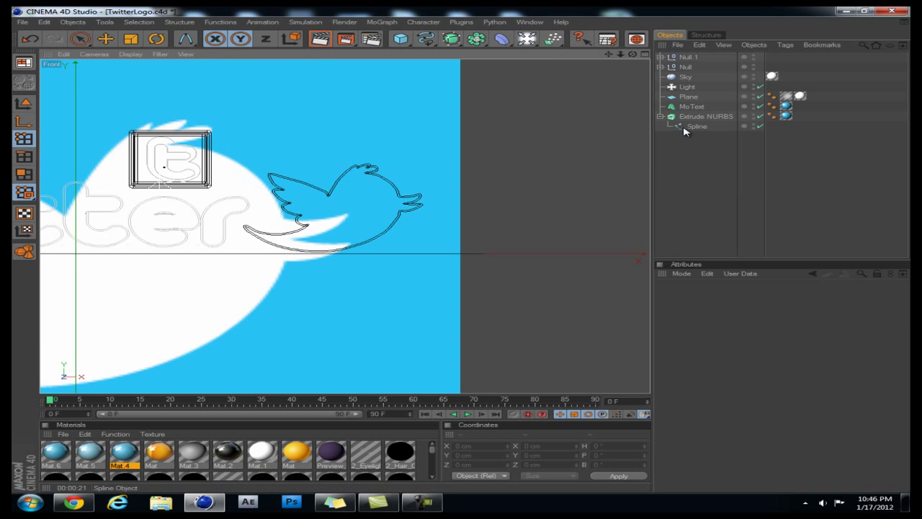
{"action": "left_click", "coordinate": [688, 127]}
{"action": "left_click", "coordinate": [585, 46]}
{"action": "scroll", "coordinate": [490, 156], "scroll_direction": "up", "scroll_amount": 6}
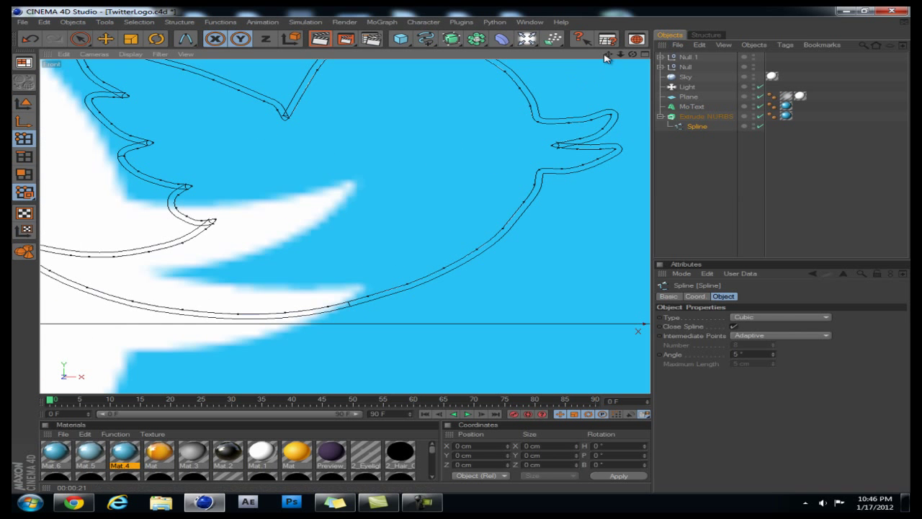
{"action": "left_click_drag", "start_coordinate": [608, 55], "coordinate": [634, 129]}
{"action": "scroll", "coordinate": [455, 158], "scroll_direction": "up", "scroll_amount": 1}
{"action": "scroll", "coordinate": [455, 158], "scroll_direction": "down", "scroll_amount": 4}
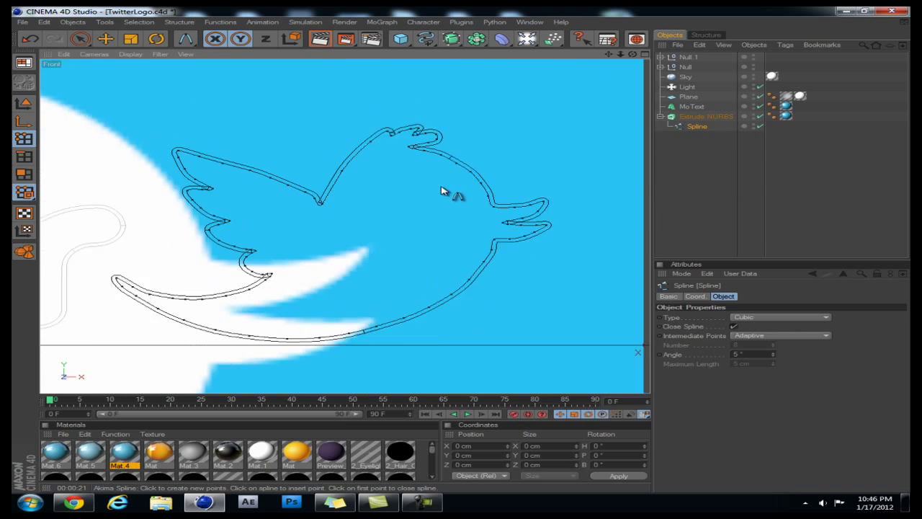
{"action": "scroll", "coordinate": [382, 227], "scroll_direction": "down", "scroll_amount": 3}
{"action": "scroll", "coordinate": [249, 220], "scroll_direction": "down", "scroll_amount": 2}
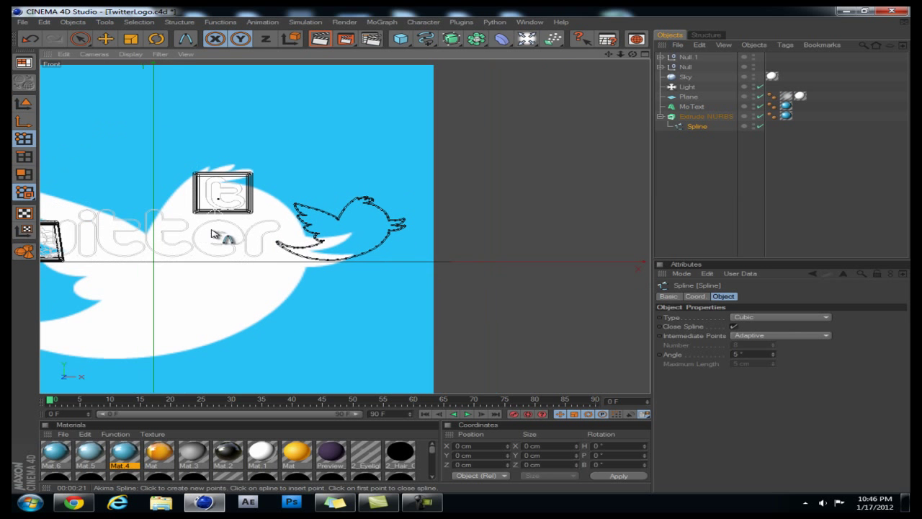
{"action": "left_click", "coordinate": [700, 117]}
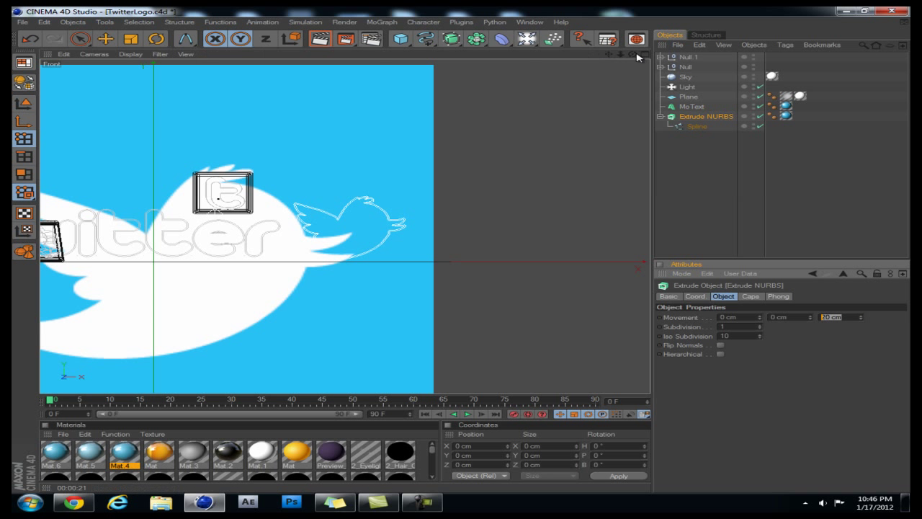
- Return to the perspective view of the extruded bird and examine the Color, Reflection and Specular channels of material Mat.4
{"action": "middle_click", "coordinate": [407, 66]}
{"action": "key", "text": "F1"}
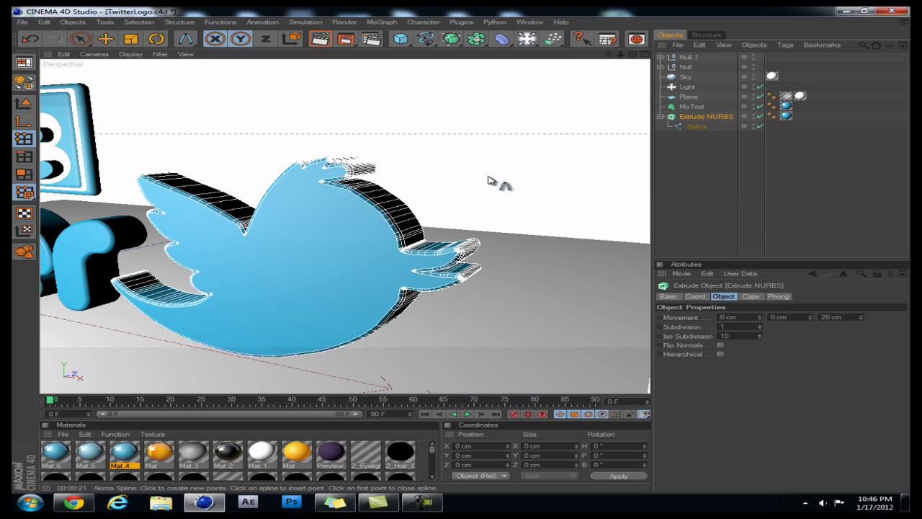
{"action": "left_click_drag", "start_coordinate": [461, 247], "coordinate": [477, 259], "text": "alt"}
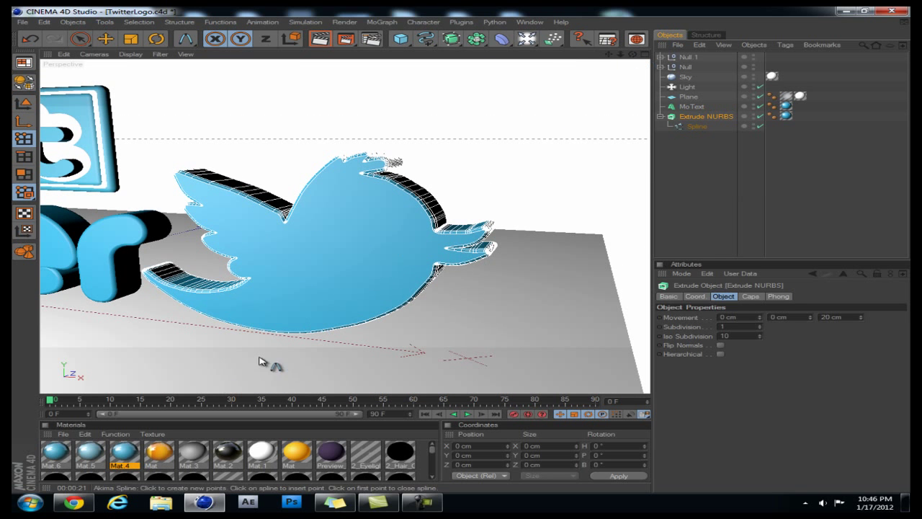
{"action": "double_click", "coordinate": [133, 454]}
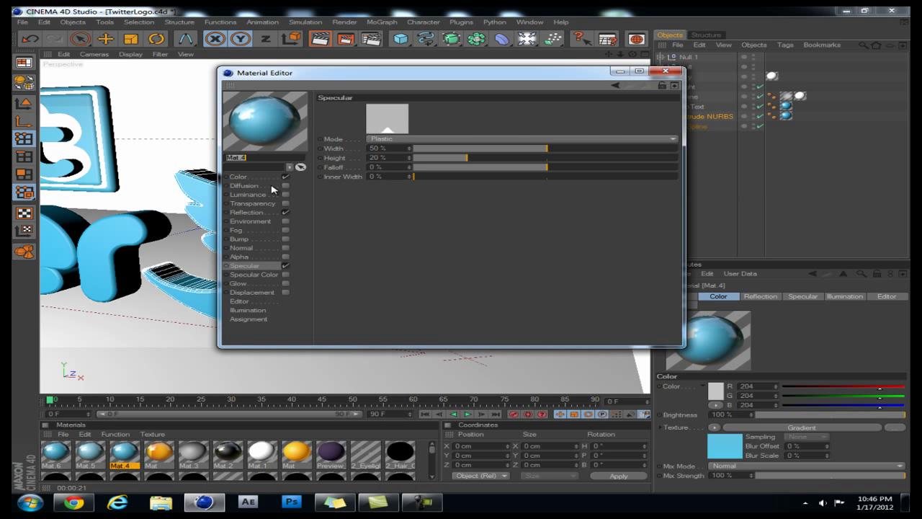
{"action": "left_click", "coordinate": [239, 177]}
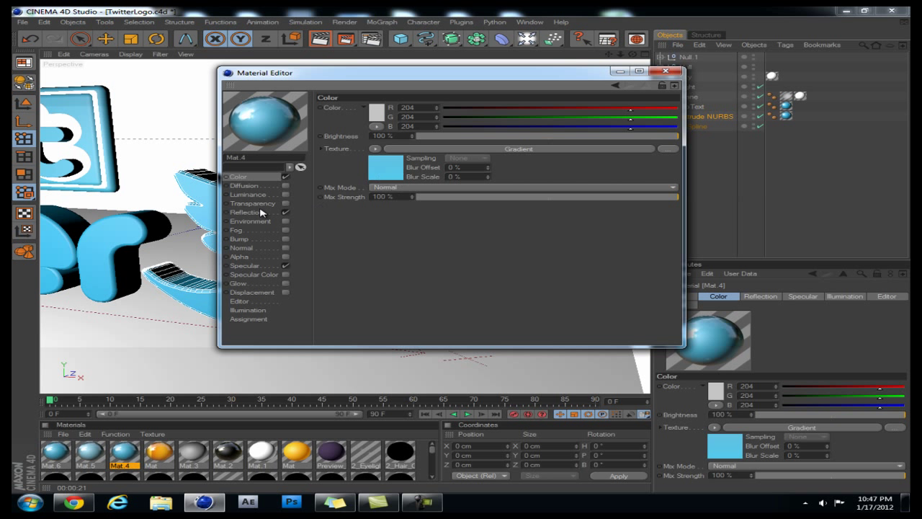
{"action": "left_click", "coordinate": [261, 214]}
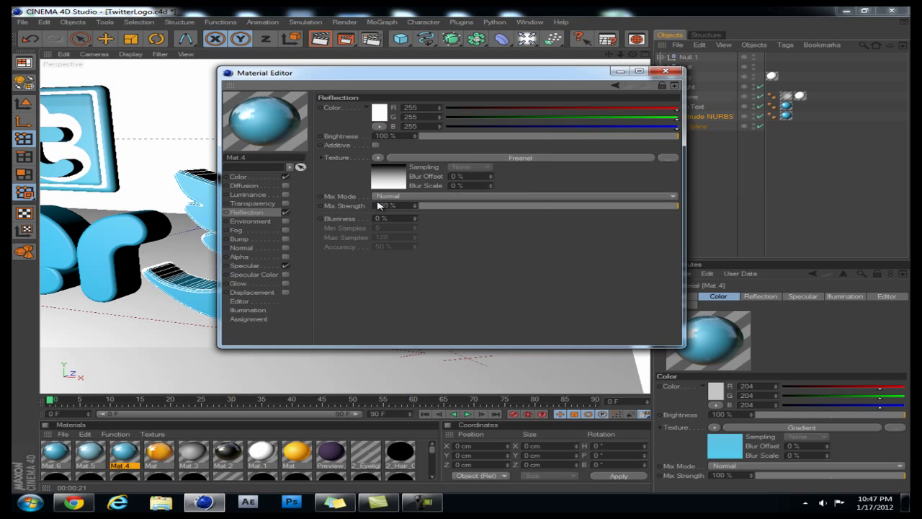
{"action": "left_click", "coordinate": [245, 265]}
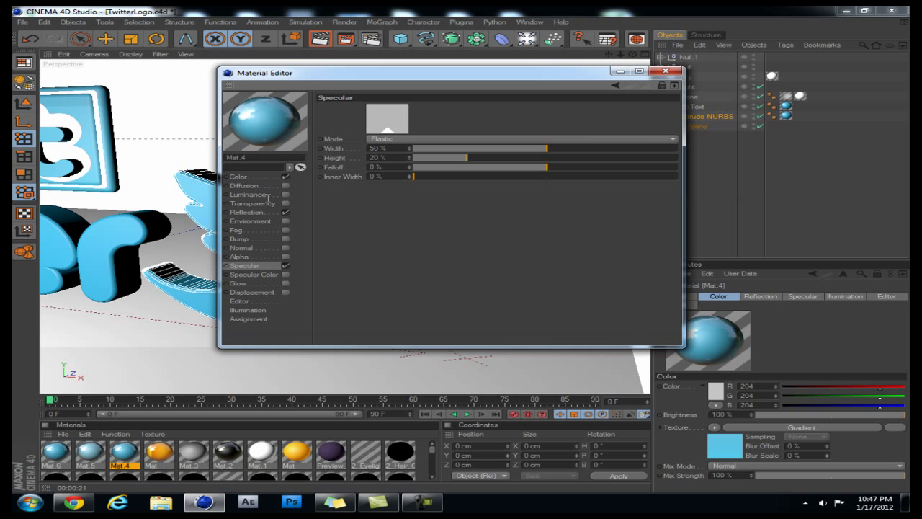
{"action": "left_click", "coordinate": [272, 214]}
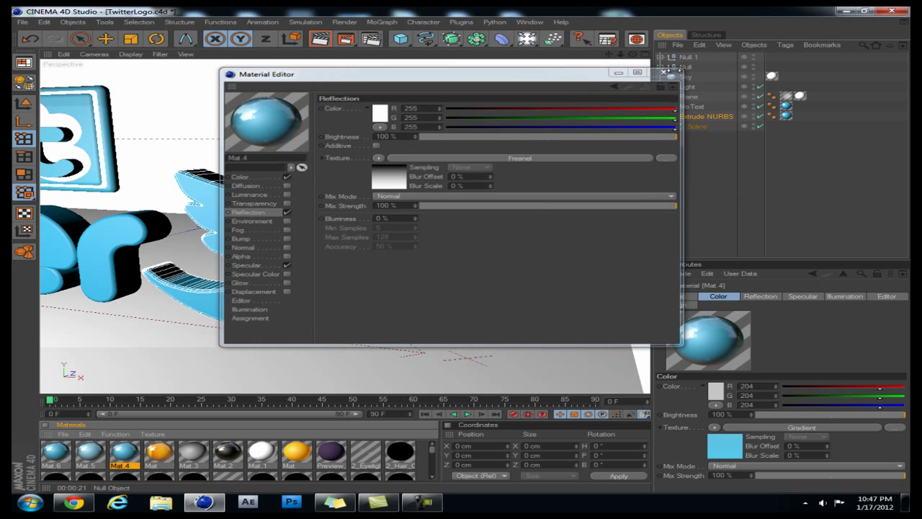
{"action": "left_click", "coordinate": [666, 70]}
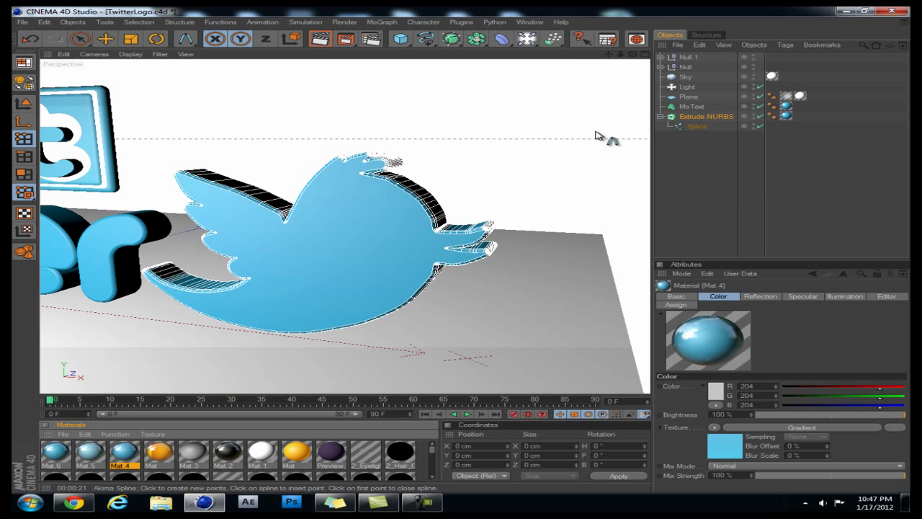
- Render a preview of the bird in the perspective view and clear the object selection
{"action": "left_click", "coordinate": [321, 43]}
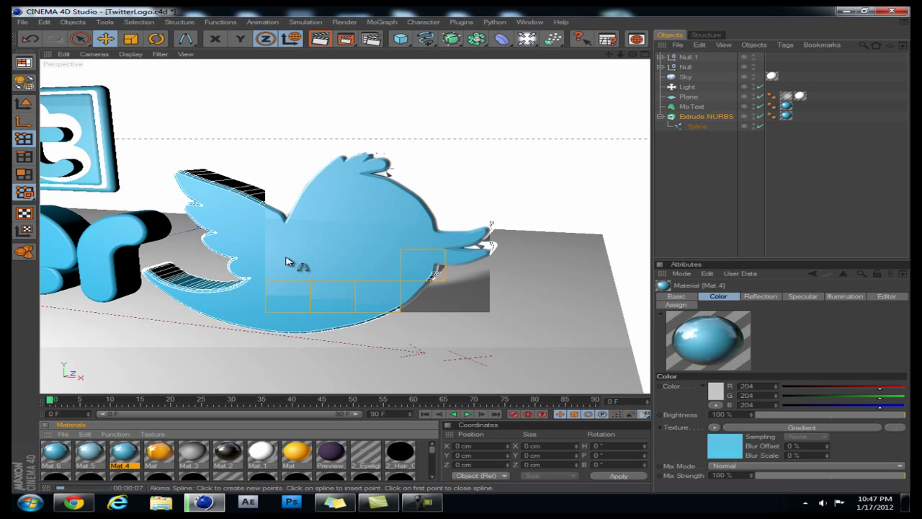
{"action": "left_click", "coordinate": [716, 225]}
{"action": "right_click_drag", "start_coordinate": [468, 252], "coordinate": [462, 253], "text": "alt"}
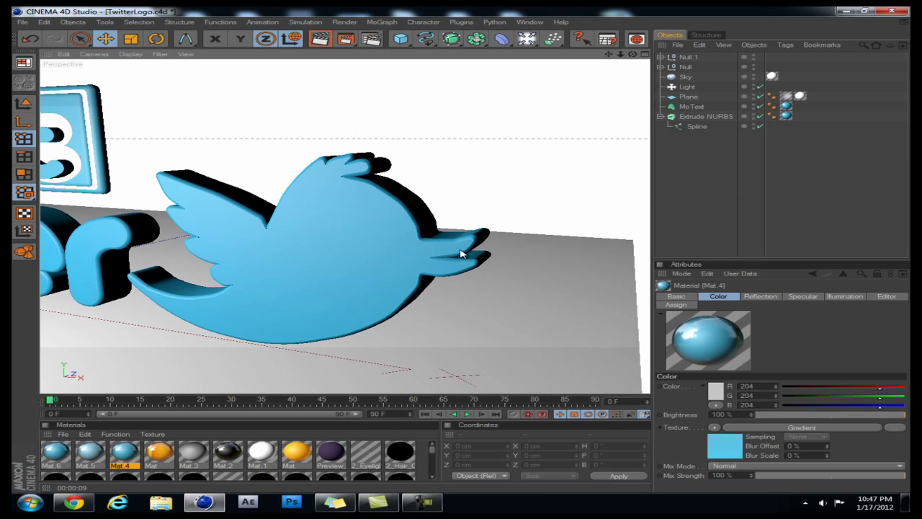
- Examine the text and font settings of the MoText object that forms the twitter wordmark
{"action": "middle_click_drag", "start_coordinate": [462, 253], "coordinate": [472, 254], "text": "alt"}
{"action": "left_click_drag", "start_coordinate": [473, 254], "coordinate": [342, 187]}
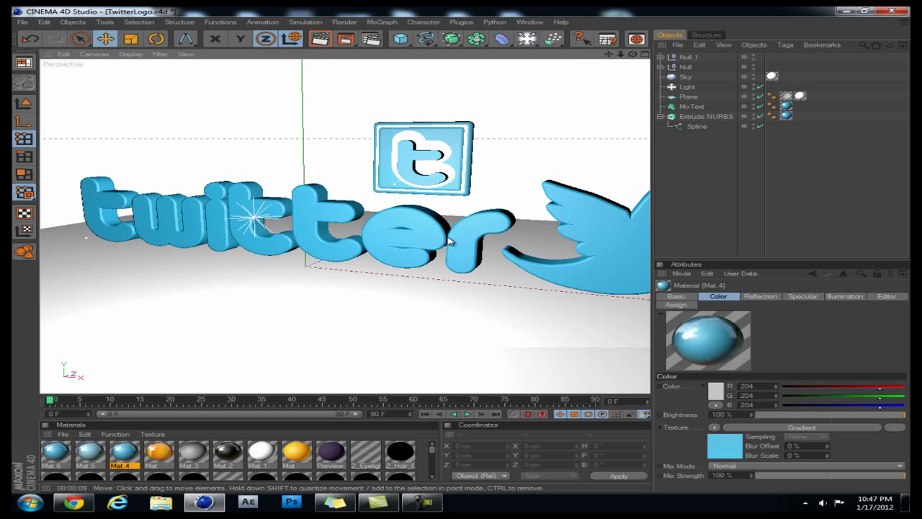
{"action": "left_click", "coordinate": [691, 106]}
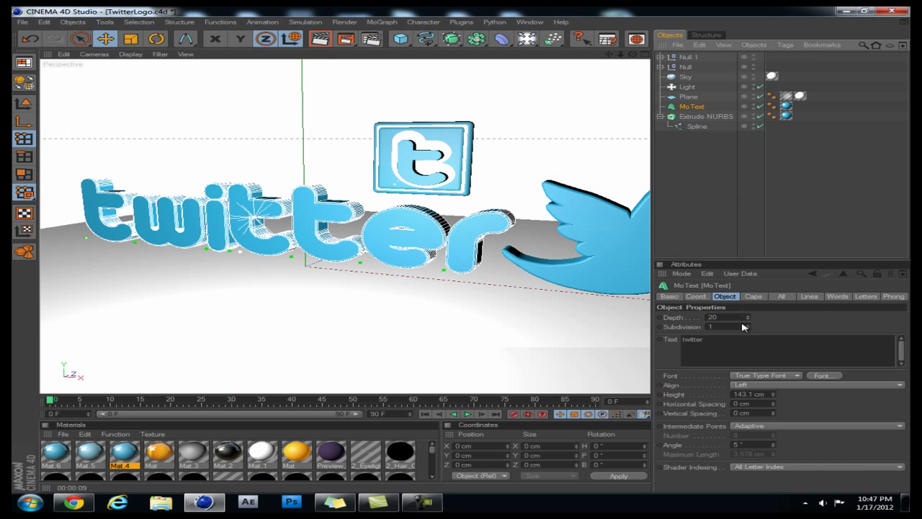
{"action": "left_click_drag", "start_coordinate": [702, 340], "coordinate": [701, 340]}
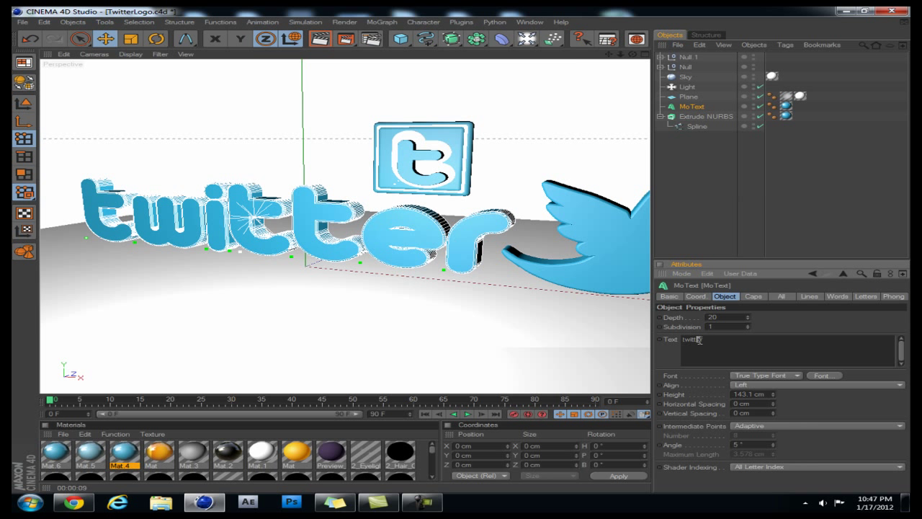
{"action": "left_click", "coordinate": [819, 376]}
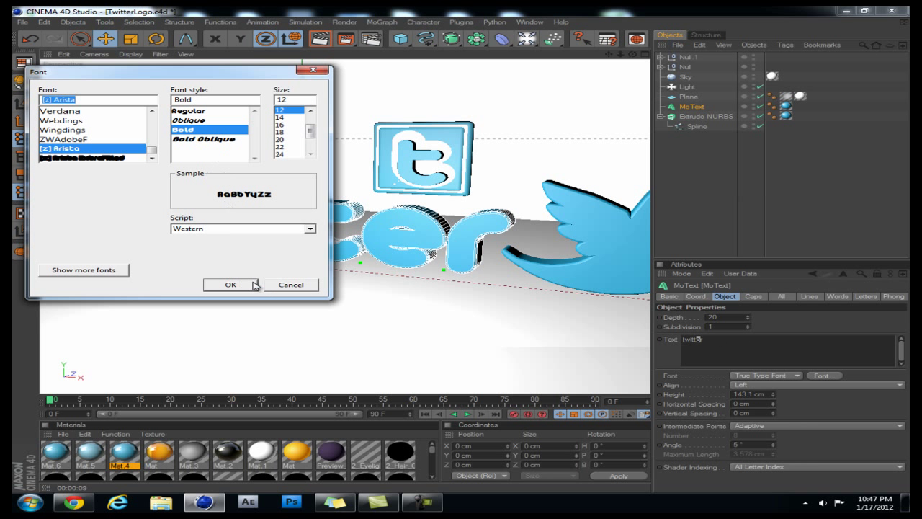
{"action": "left_click", "coordinate": [303, 284]}
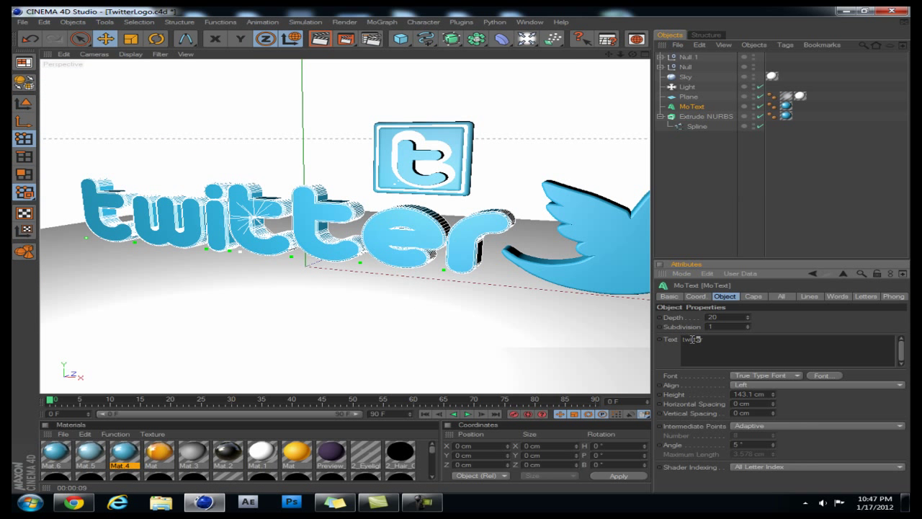
{"action": "left_click", "coordinate": [750, 345]}
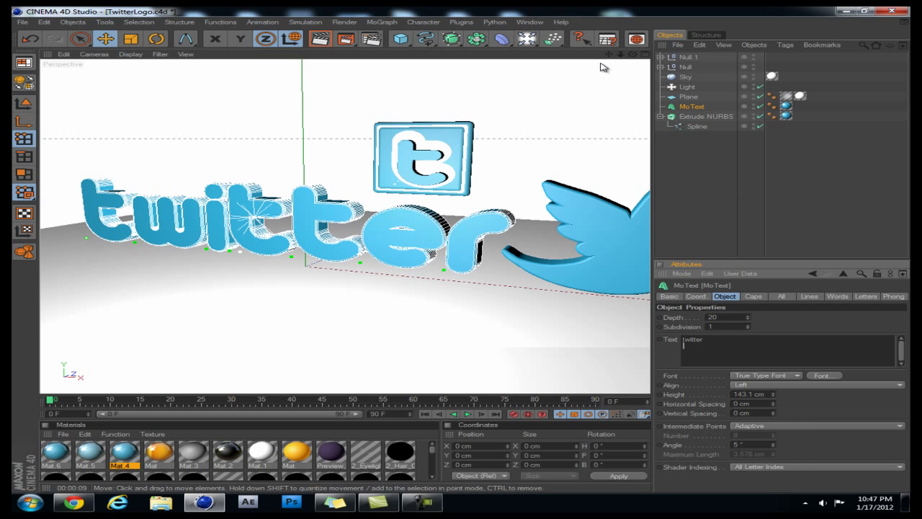
- Render a close-up preview of the square t badge above the wordmark, and select the badge's inner panel cube
{"action": "left_click_drag", "start_coordinate": [633, 54], "coordinate": [461, 253]}
{"action": "left_click_drag", "start_coordinate": [617, 55], "coordinate": [466, 252]}
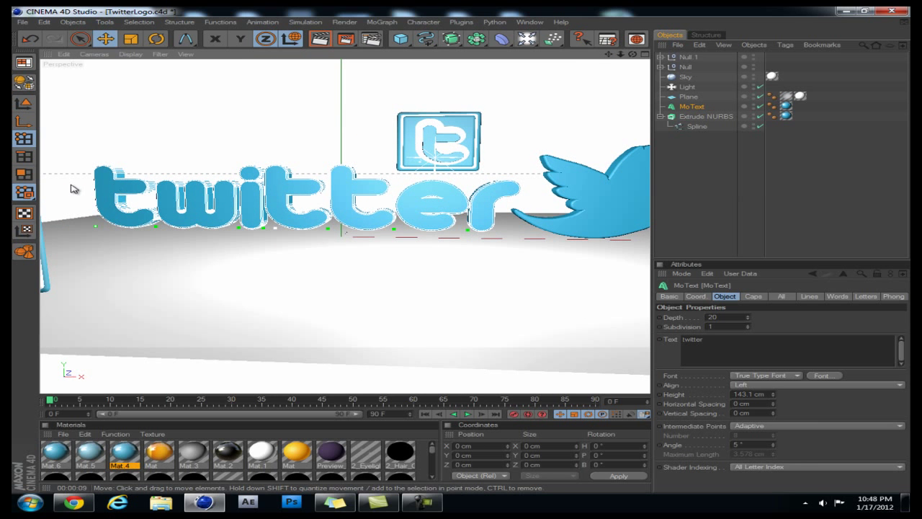
{"action": "left_click_drag", "start_coordinate": [618, 55], "coordinate": [466, 253]}
{"action": "left_click_drag", "start_coordinate": [608, 54], "coordinate": [463, 252]}
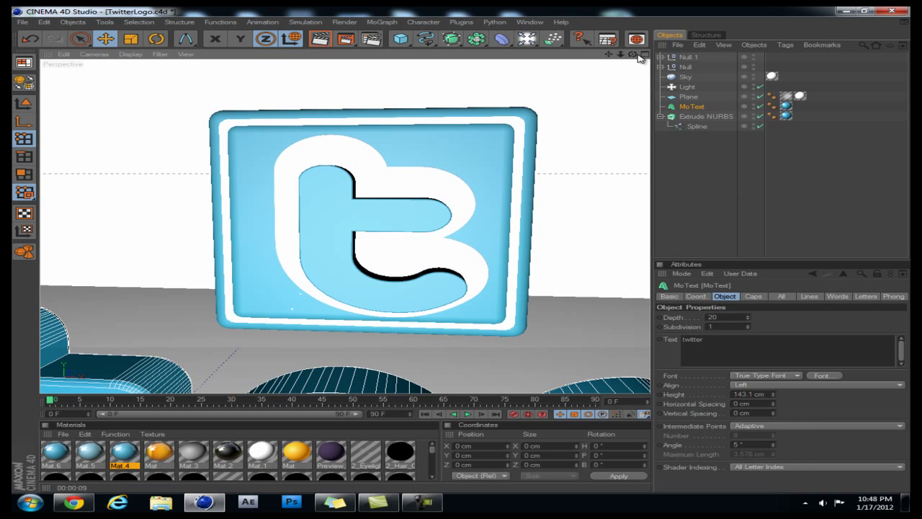
{"action": "left_click_drag", "start_coordinate": [640, 58], "coordinate": [488, 142]}
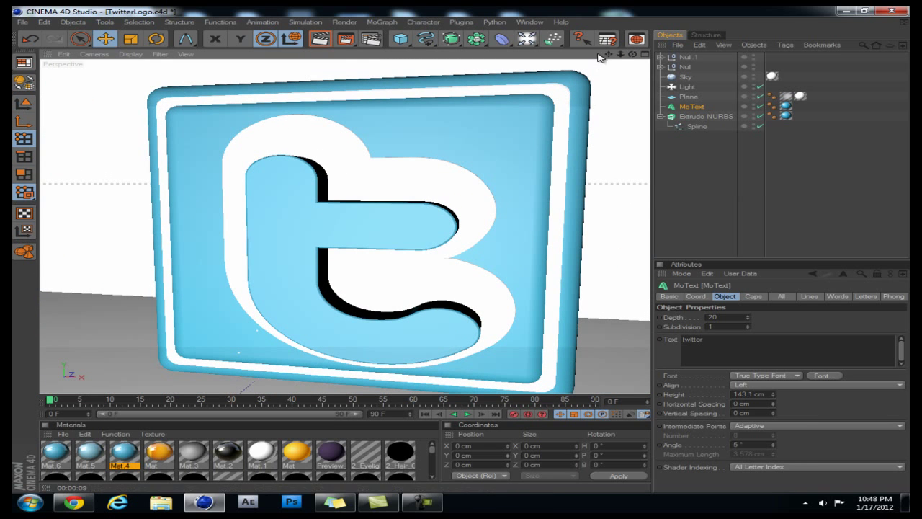
{"action": "left_click_drag", "start_coordinate": [609, 54], "coordinate": [463, 251]}
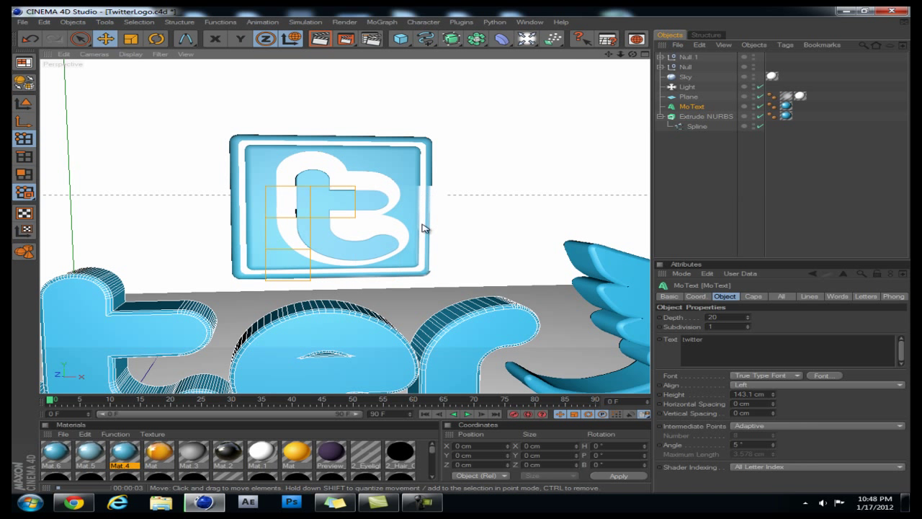
{"action": "left_click", "coordinate": [682, 171]}
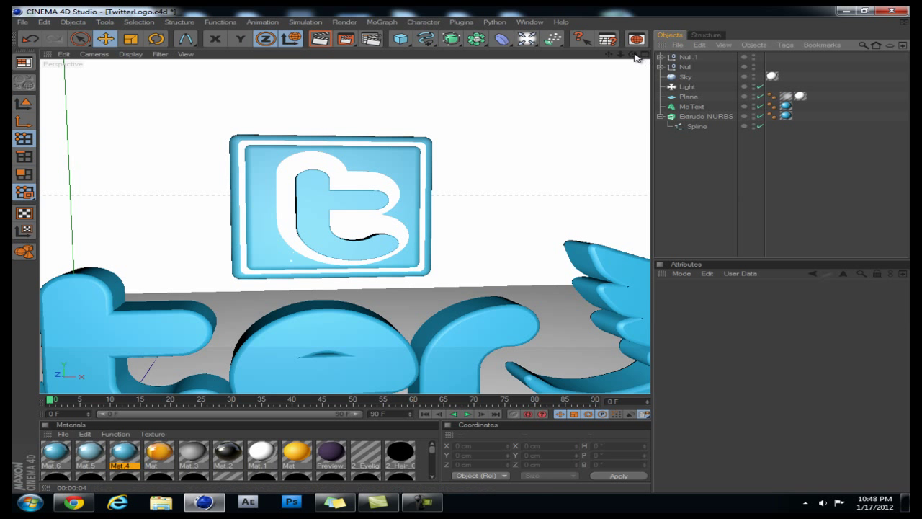
{"action": "mouse_move", "coordinate": [633, 54]}
{"action": "left_mouse_down"}
{"action": "mouse_move", "coordinate": [464, 253]}
{"action": "mouse_move", "coordinate": [617, 58]}
{"action": "left_mouse_up"}
{"action": "left_click", "coordinate": [390, 166]}
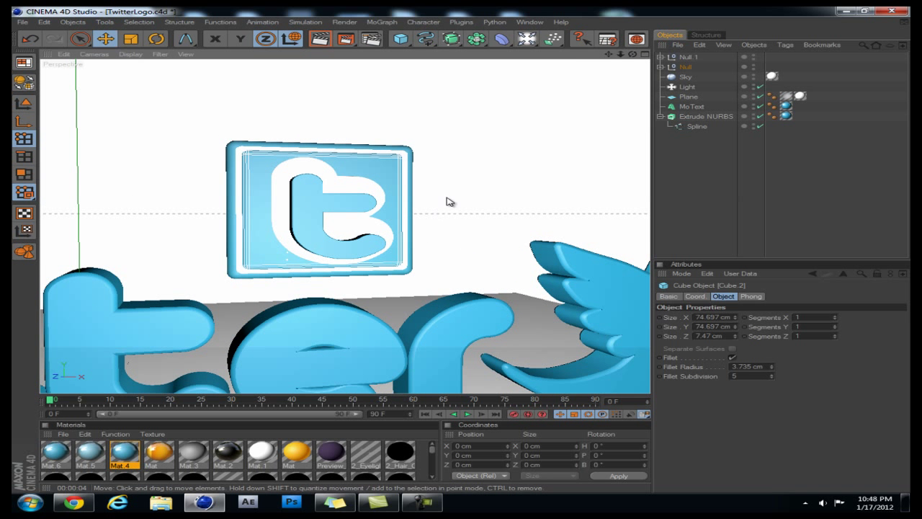
- Add a cube and move it beyond the bird, to about 667 cm along X and 166 cm along Y
{"action": "left_click_drag", "start_coordinate": [621, 60], "coordinate": [327, 53]}
{"action": "left_click", "coordinate": [403, 39]}
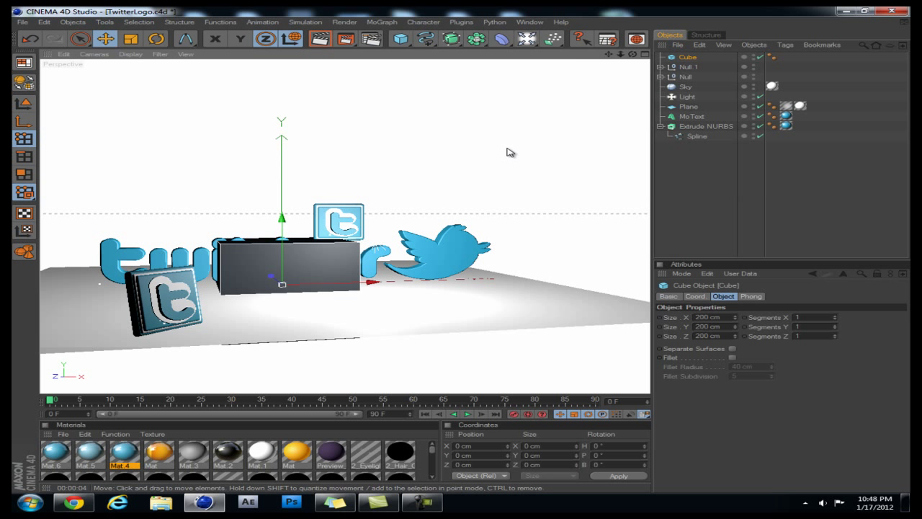
{"action": "left_click_drag", "start_coordinate": [282, 222], "coordinate": [282, 144]}
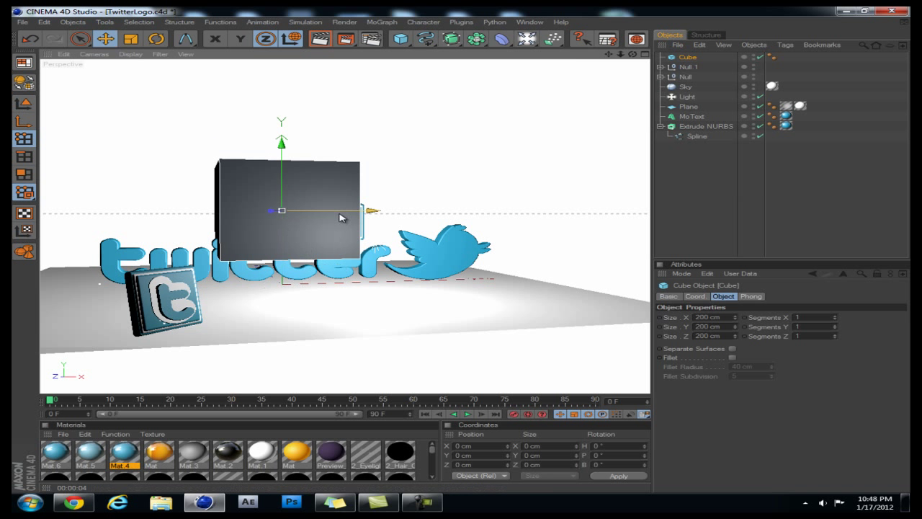
{"action": "left_click_drag", "start_coordinate": [343, 215], "coordinate": [591, 213]}
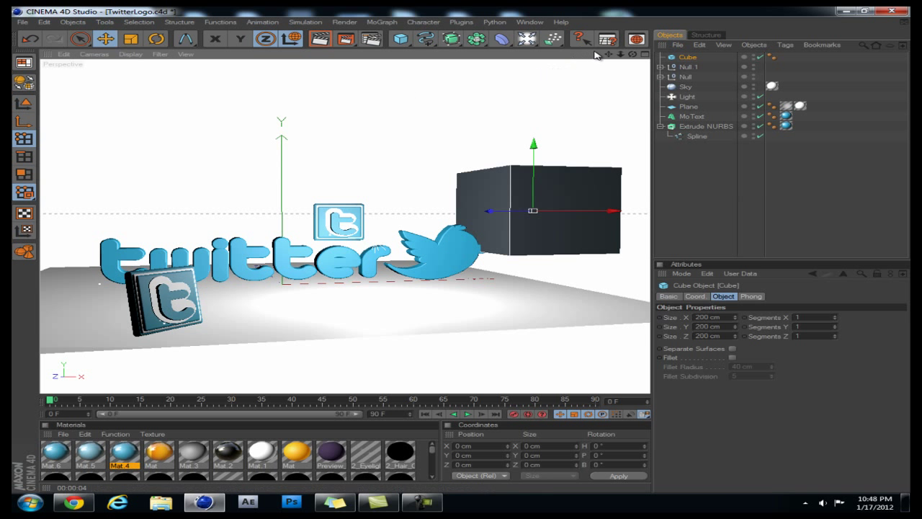
- Enable the fillet on the new cube to round its edges, and make the cube editable
{"action": "left_click_drag", "start_coordinate": [609, 54], "coordinate": [525, 248]}
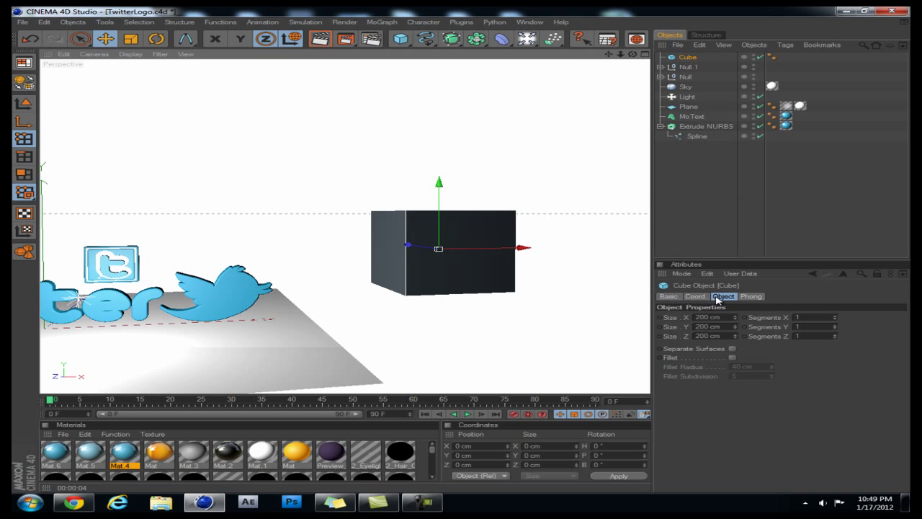
{"action": "left_click", "coordinate": [732, 357]}
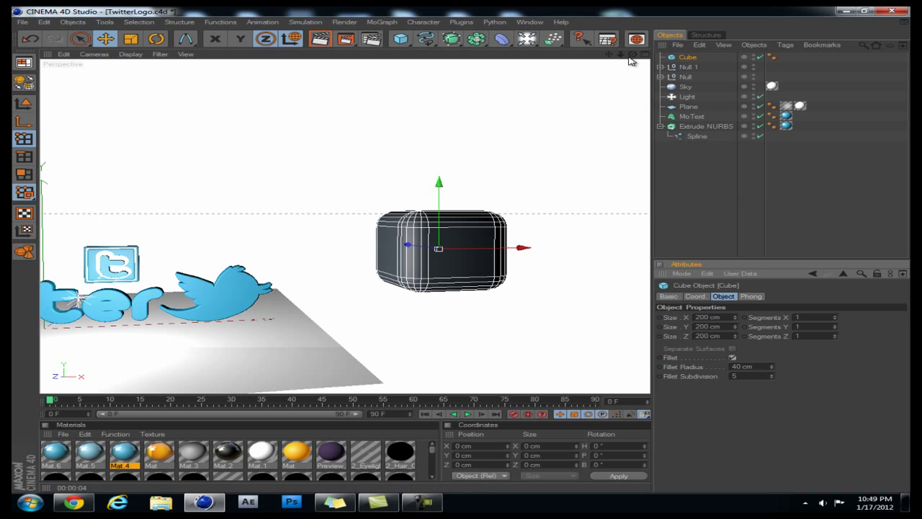
{"action": "left_click_drag", "start_coordinate": [631, 54], "coordinate": [454, 247]}
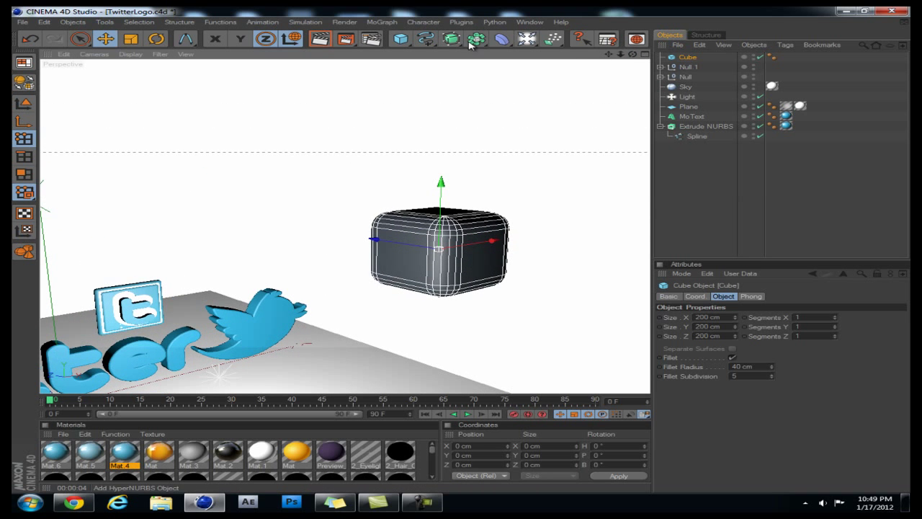
{"action": "left_click", "coordinate": [131, 41]}
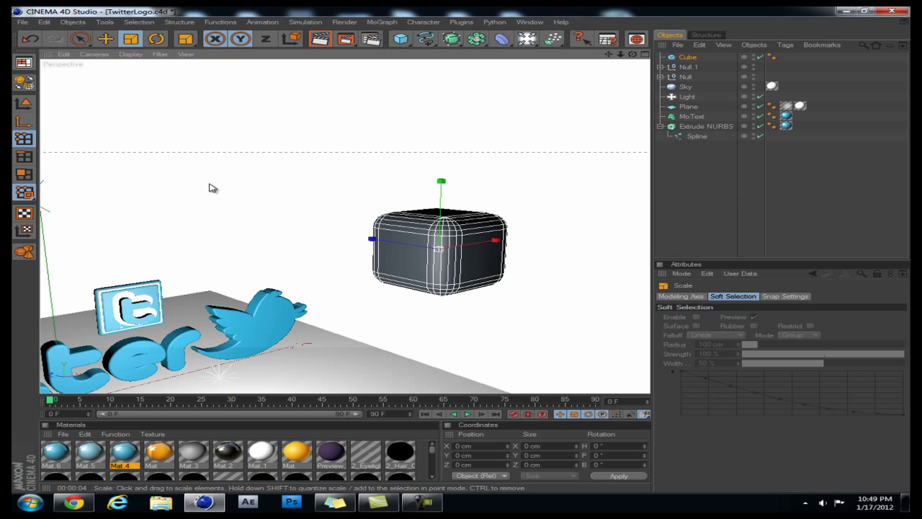
{"action": "key", "text": "c"}
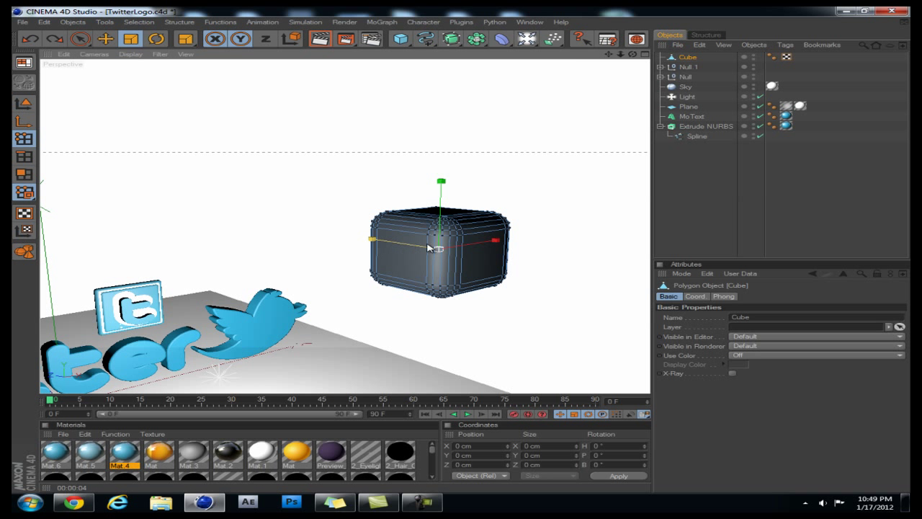
- Lower the cube to a Y position of 159.277 cm and scale it to 0.81 in X, 0.72 in Y and 0.27 in Z
{"action": "left_click", "coordinate": [696, 296]}
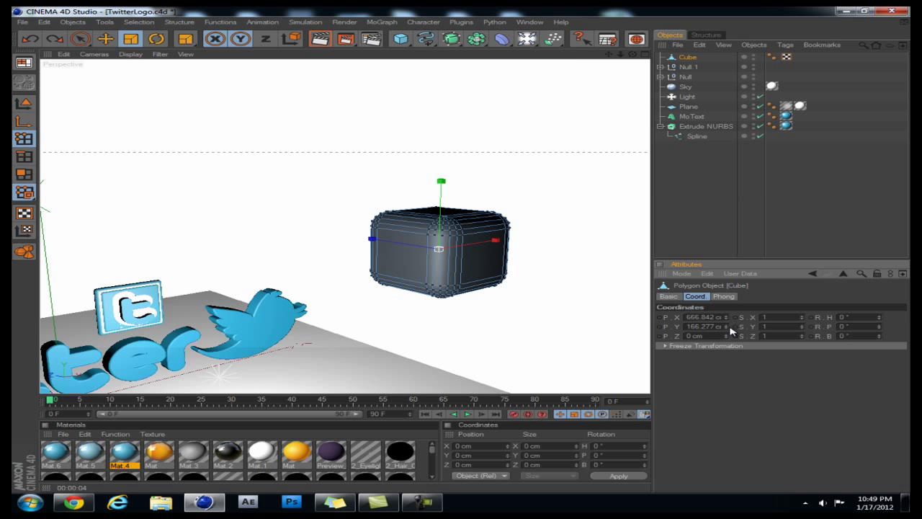
{"action": "left_click_drag", "start_coordinate": [730, 329], "coordinate": [729, 329]}
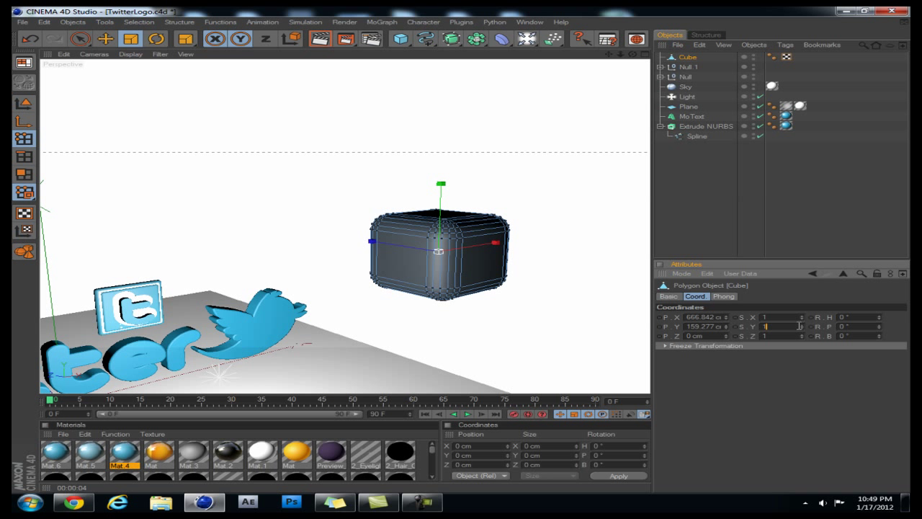
{"action": "mouse_move", "coordinate": [802, 327]}
{"action": "left_mouse_down"}
{"action": "mouse_move", "coordinate": [806, 343]}
{"action": "mouse_move", "coordinate": [803, 334]}
{"action": "left_mouse_up"}
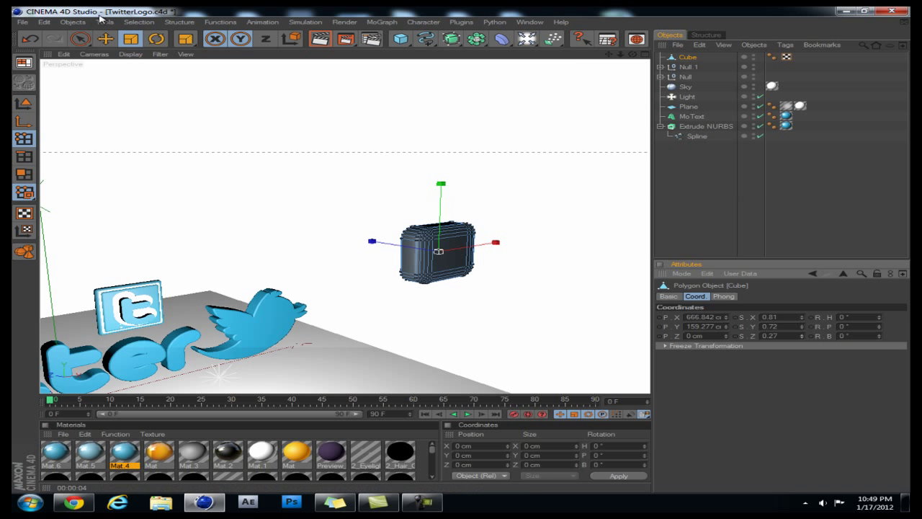
- Delete the practice cube from the scene
{"action": "key", "text": "e"}
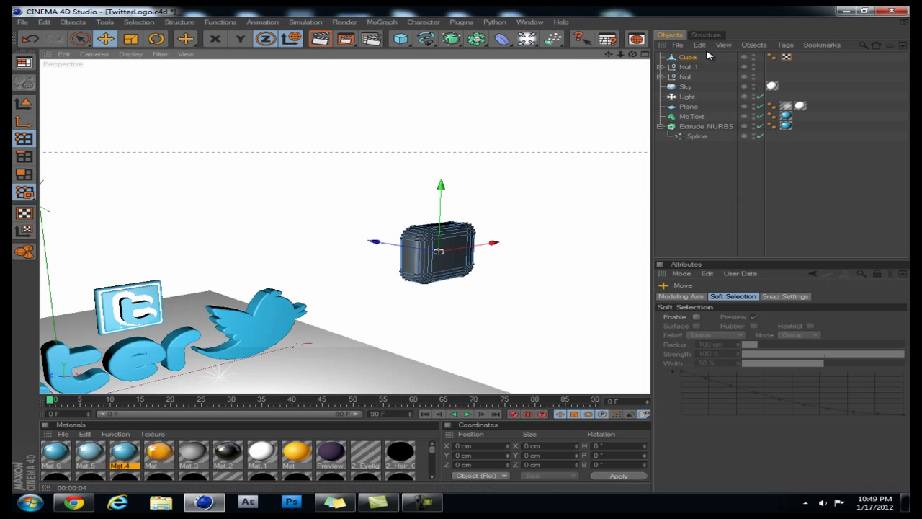
{"action": "key", "text": "Delete"}
- Select the inner panel cube of the square t badge, and render a preview of the scene with wordmark, badge and bird
{"action": "middle_click_drag", "start_coordinate": [472, 242], "coordinate": [469, 255], "text": "alt"}
{"action": "right_click_drag", "start_coordinate": [302, 191], "coordinate": [238, 191], "text": "alt"}
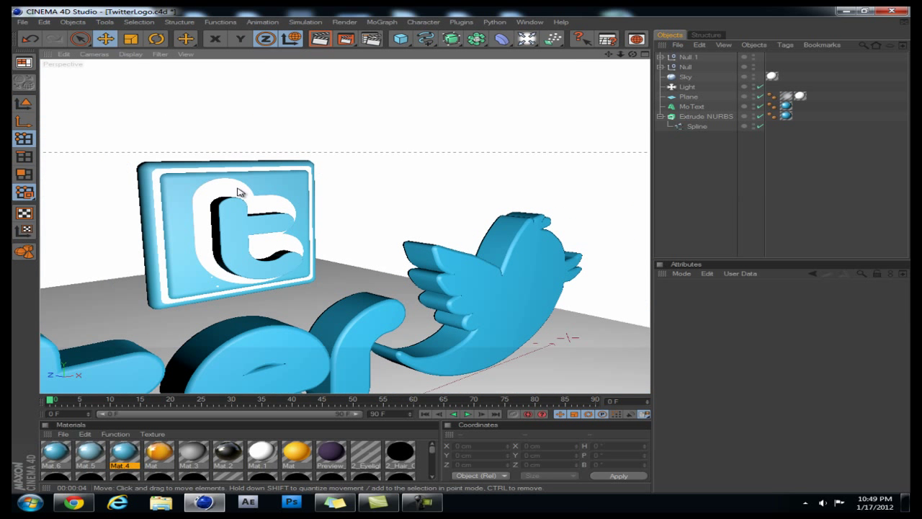
{"action": "left_click", "coordinate": [191, 189]}
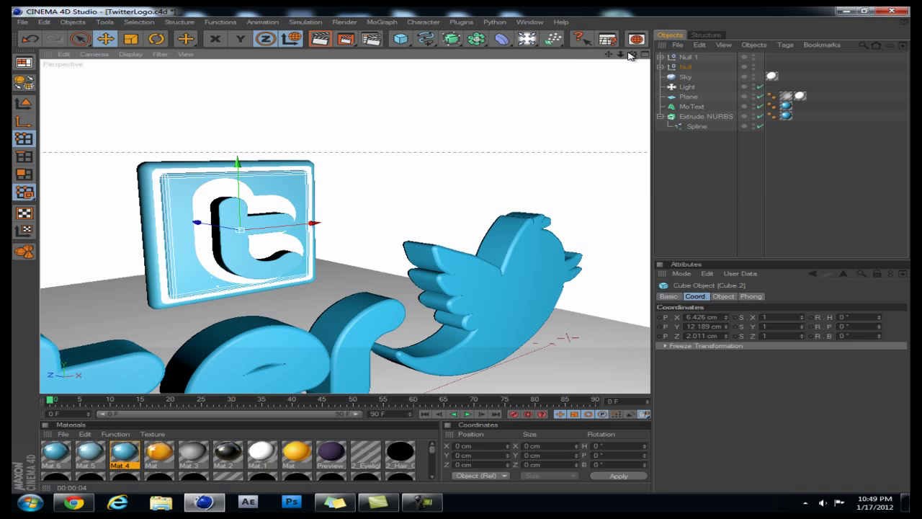
{"action": "left_click_drag", "start_coordinate": [631, 56], "coordinate": [335, 176]}
{"action": "left_click_drag", "start_coordinate": [609, 55], "coordinate": [505, 145]}
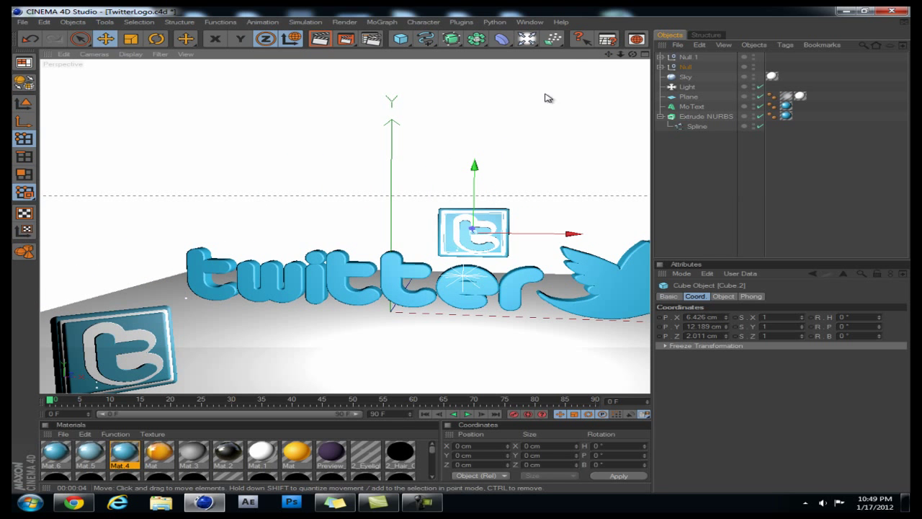
{"action": "left_click_drag", "start_coordinate": [608, 56], "coordinate": [464, 253]}
{"action": "left_click", "coordinate": [320, 39]}
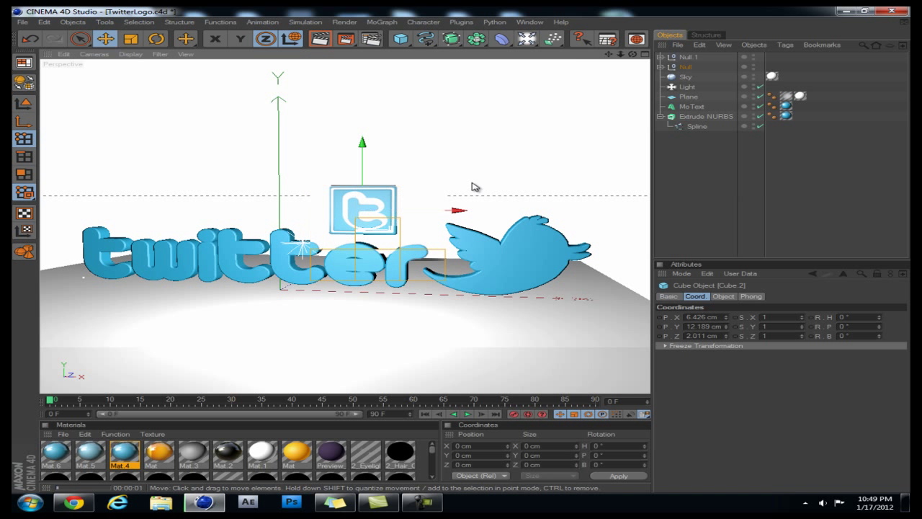